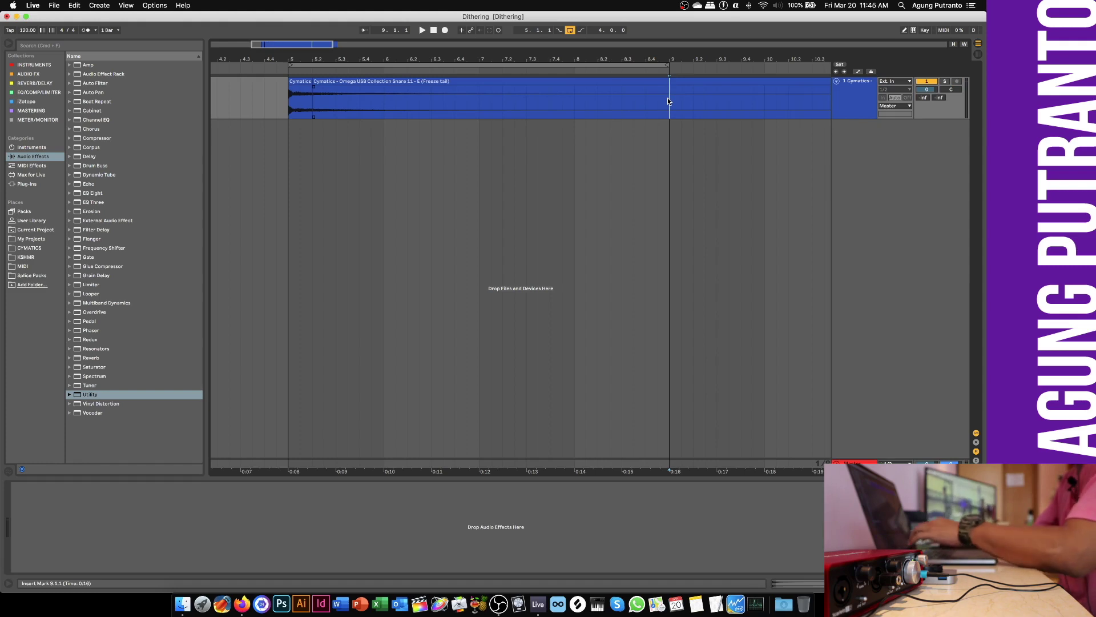
- Split the frozen snare clip at 9.1.1 and delete the part after the split
{"action": "key", "text": "super+e"}
{"action": "left_click", "coordinate": [726, 82]}
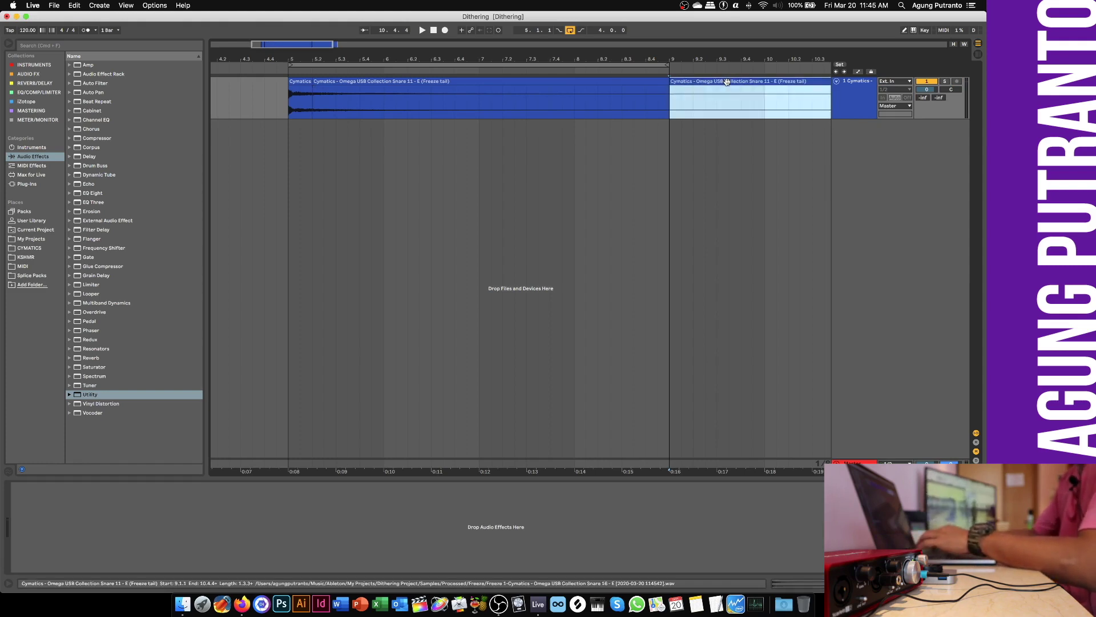
{"action": "key", "text": "Delete"}
- Play the trimmed snare clip from its start and lower the track volume to -60.0 dB
{"action": "left_click", "coordinate": [292, 106]}
{"action": "key", "text": "space"}
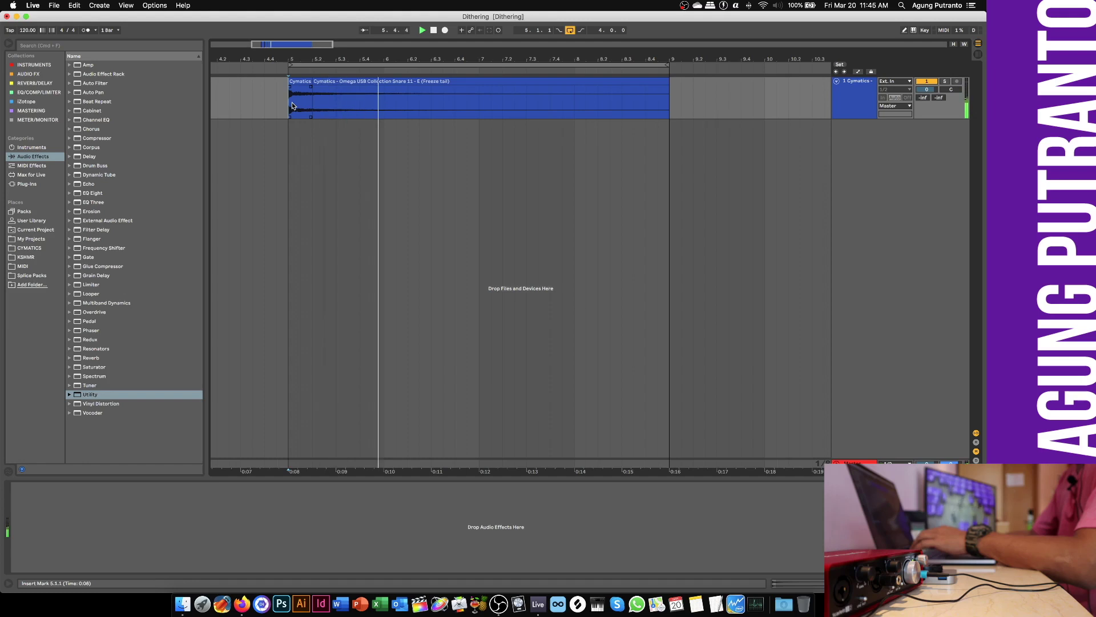
{"action": "key", "text": "space"}
{"action": "key", "text": "space"}
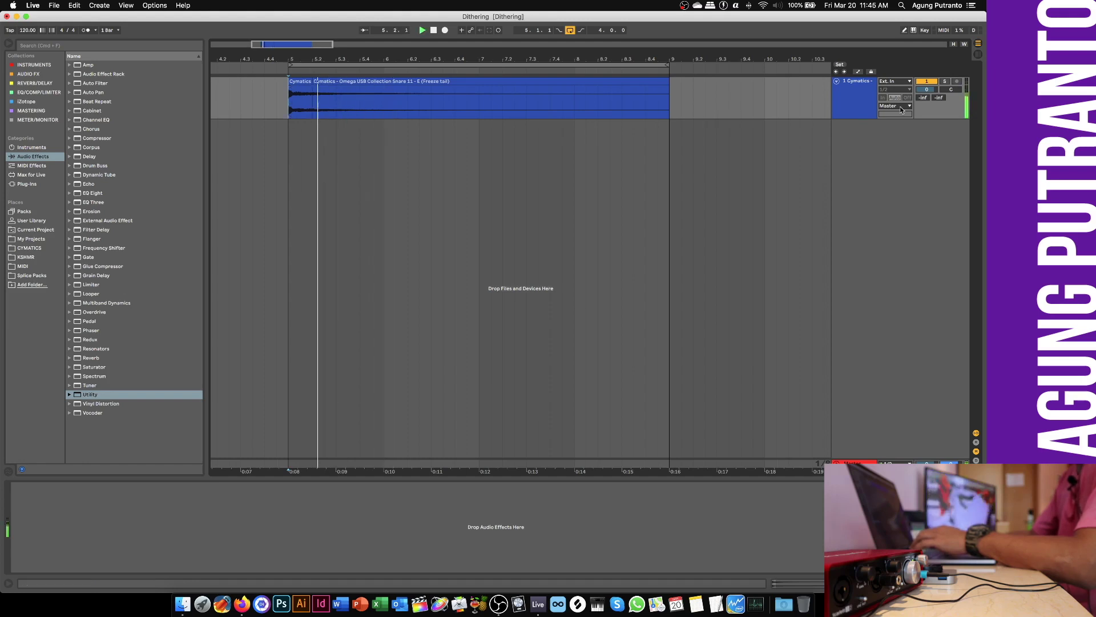
{"action": "key", "text": "space"}
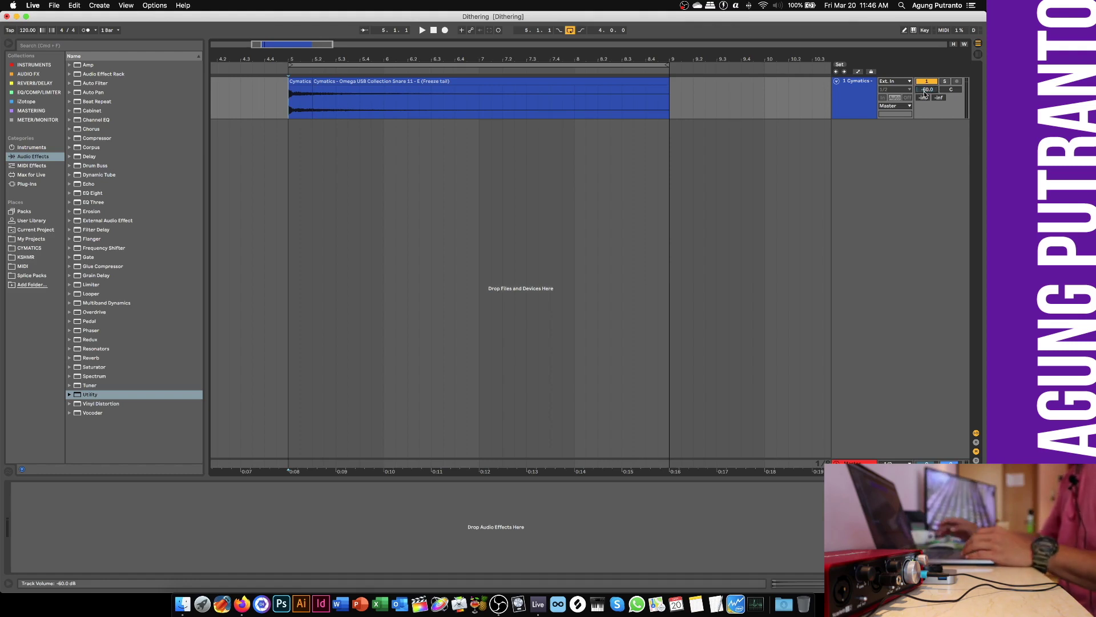
- Export the Master as a 24-bit WAV with No Dither, saved to the Desktop as "24 no dither.wav"
{"action": "left_click", "coordinate": [52, 6]}
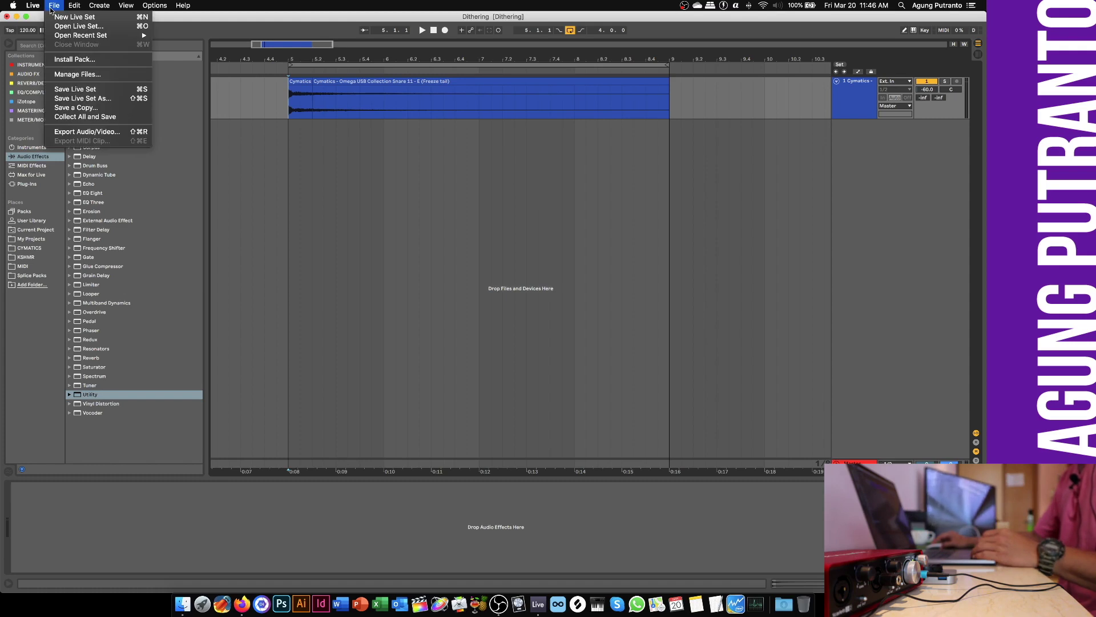
{"action": "left_click", "coordinate": [91, 131]}
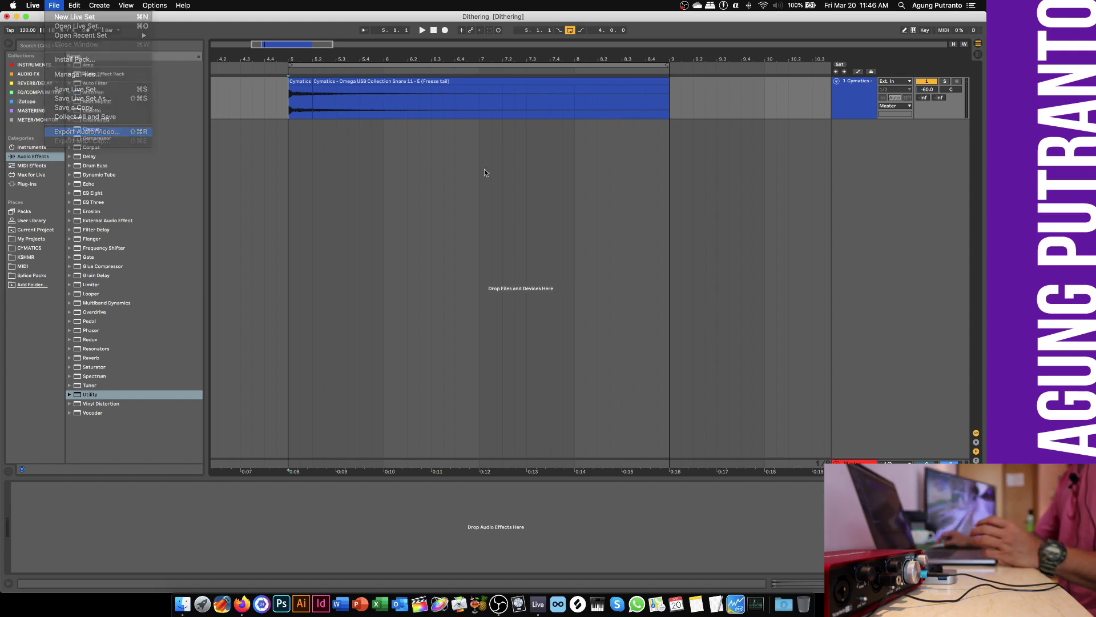
{"action": "left_click_drag", "start_coordinate": [488, 149], "coordinate": [456, 119]}
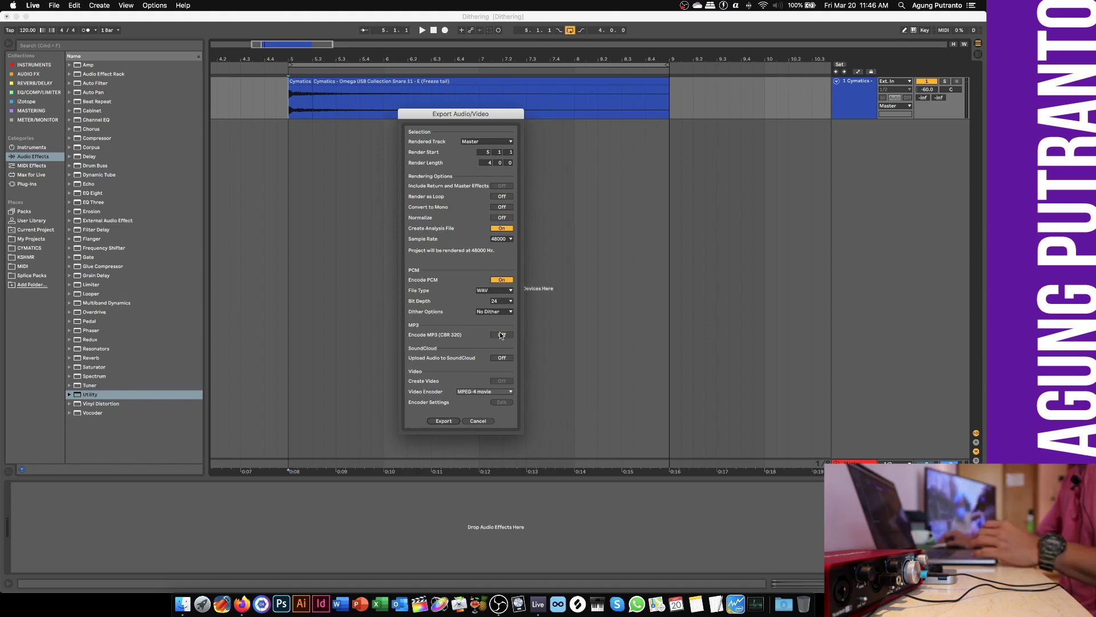
{"action": "left_click", "coordinate": [443, 421]}
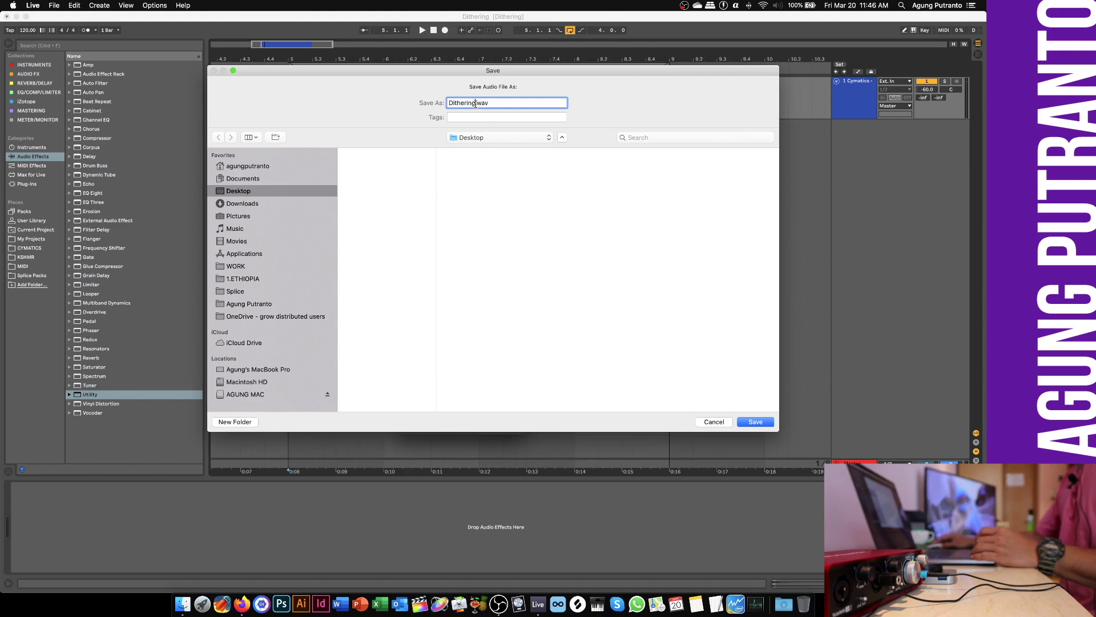
{"action": "type", "text": "24"}
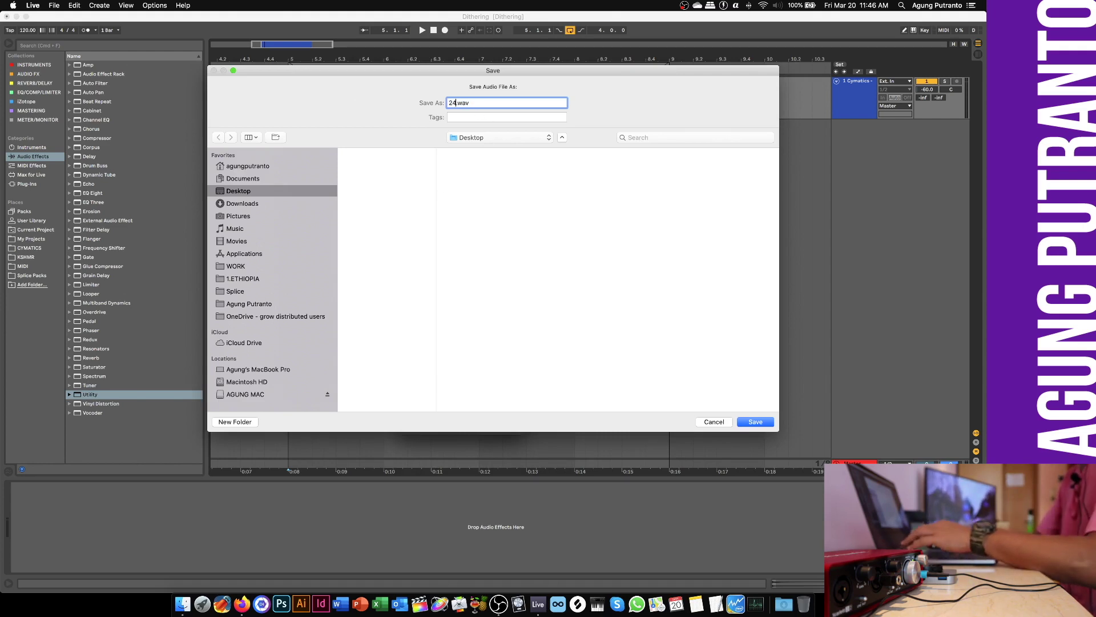
{"action": "type", "text": " no dither"}
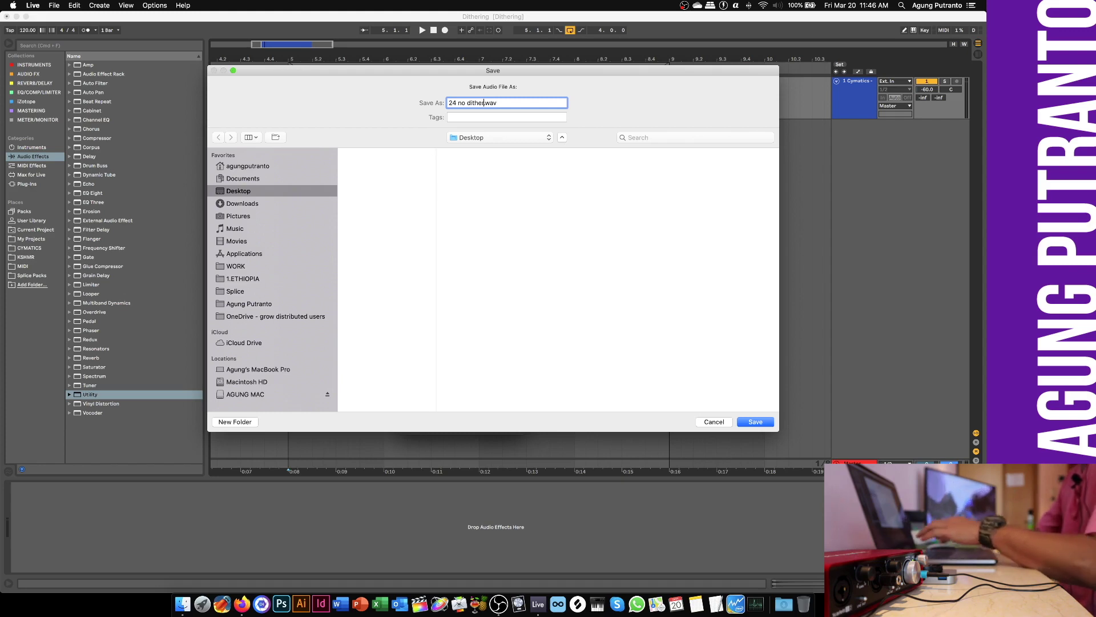
{"action": "left_click", "coordinate": [756, 423]}
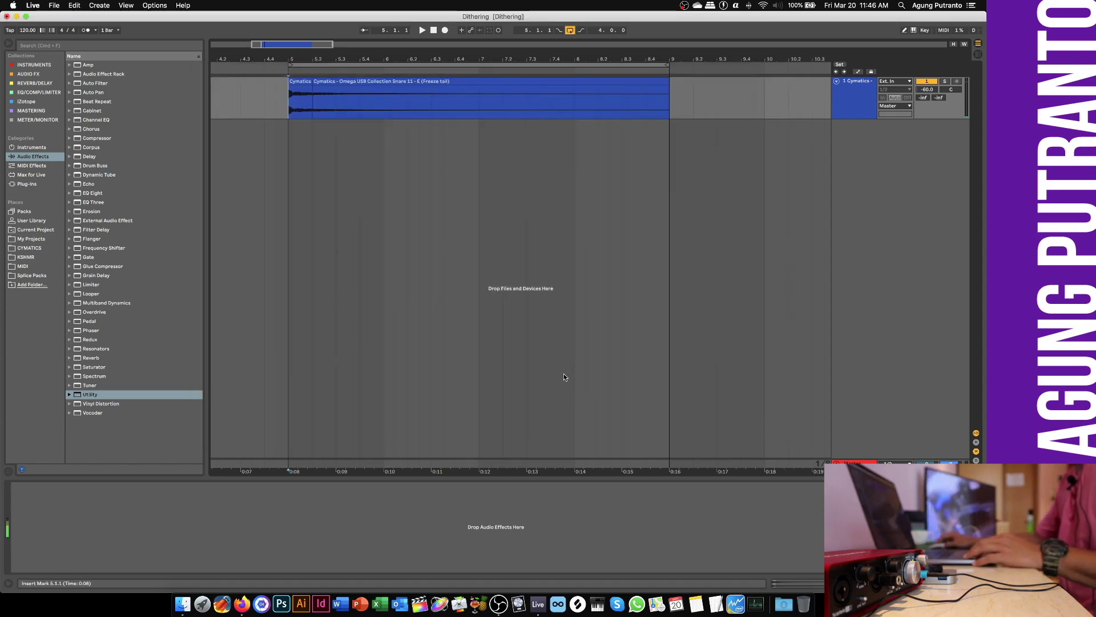
- Start another audio export and set its dither option to Triangular, keeping WAV at 24 bit
{"action": "left_click", "coordinate": [55, 6]}
{"action": "left_click", "coordinate": [419, 197]}
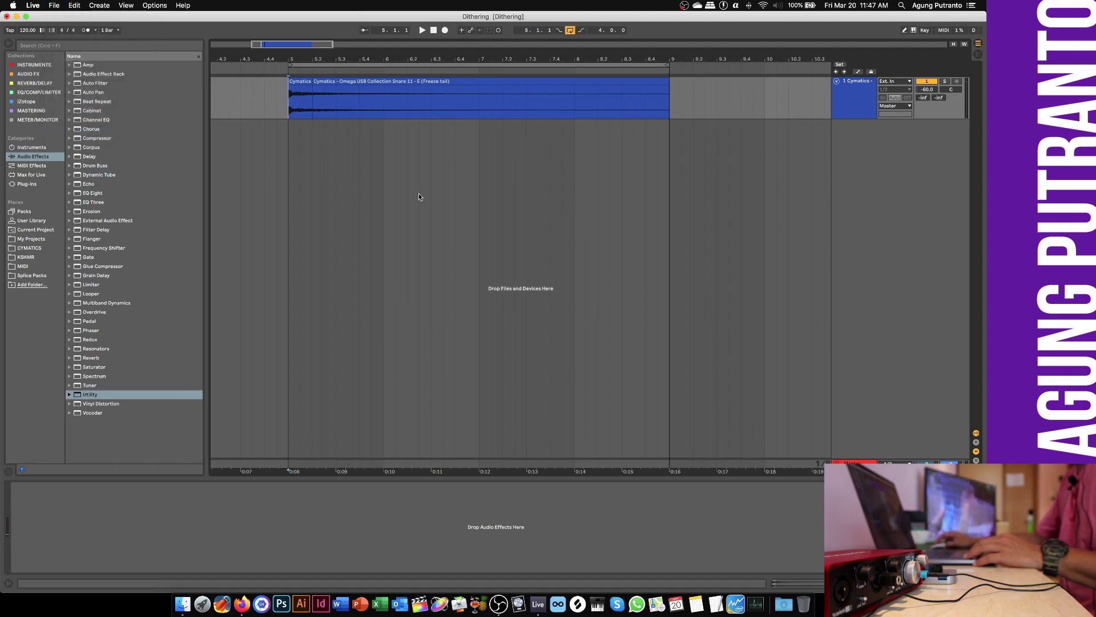
{"action": "key", "text": "super+shift+r"}
{"action": "left_click", "coordinate": [531, 343]}
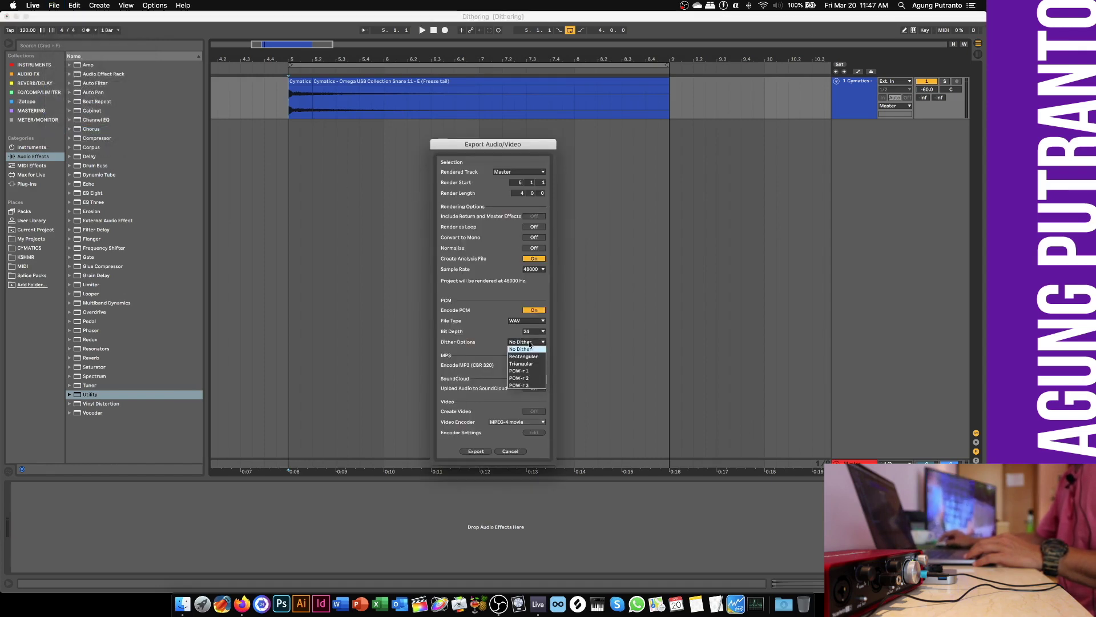
{"action": "left_click_drag", "start_coordinate": [485, 145], "coordinate": [455, 85]}
{"action": "left_click", "coordinate": [510, 283]}
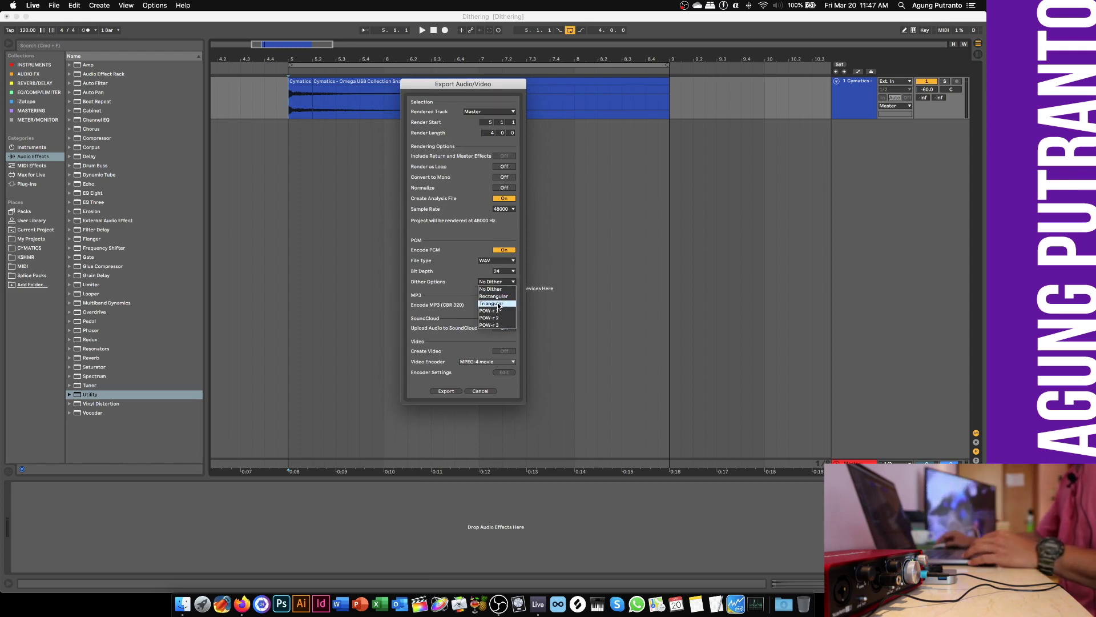
{"action": "left_click", "coordinate": [498, 303]}
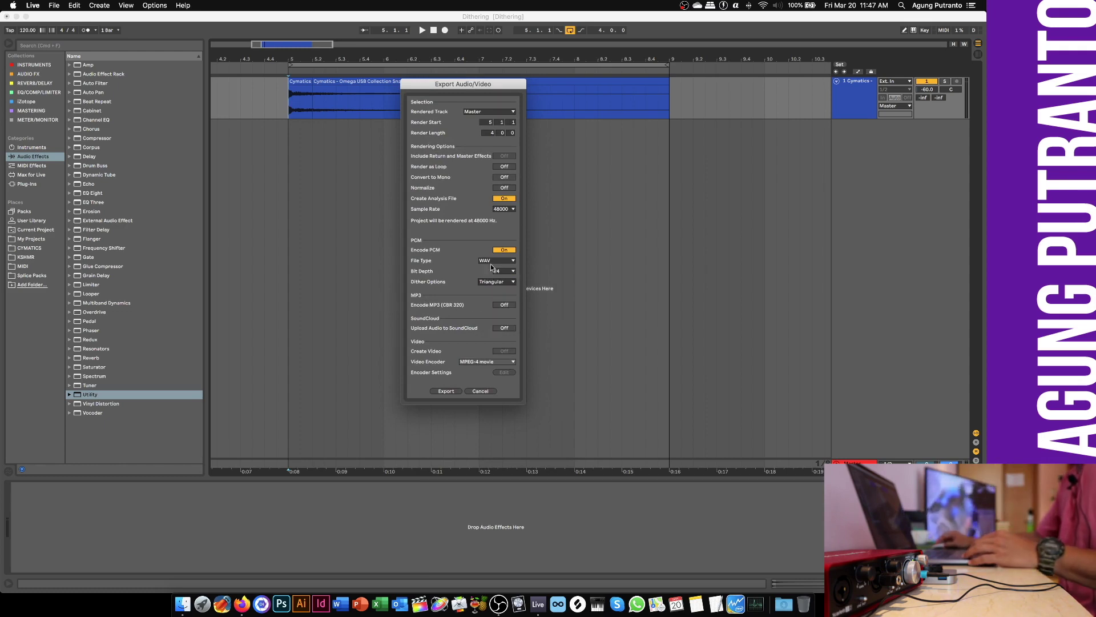
- Export the dithered 24-bit render to the Desktop as "24 dither.wav"
{"action": "left_click", "coordinate": [447, 392]}
{"action": "double_click", "coordinate": [463, 104]}
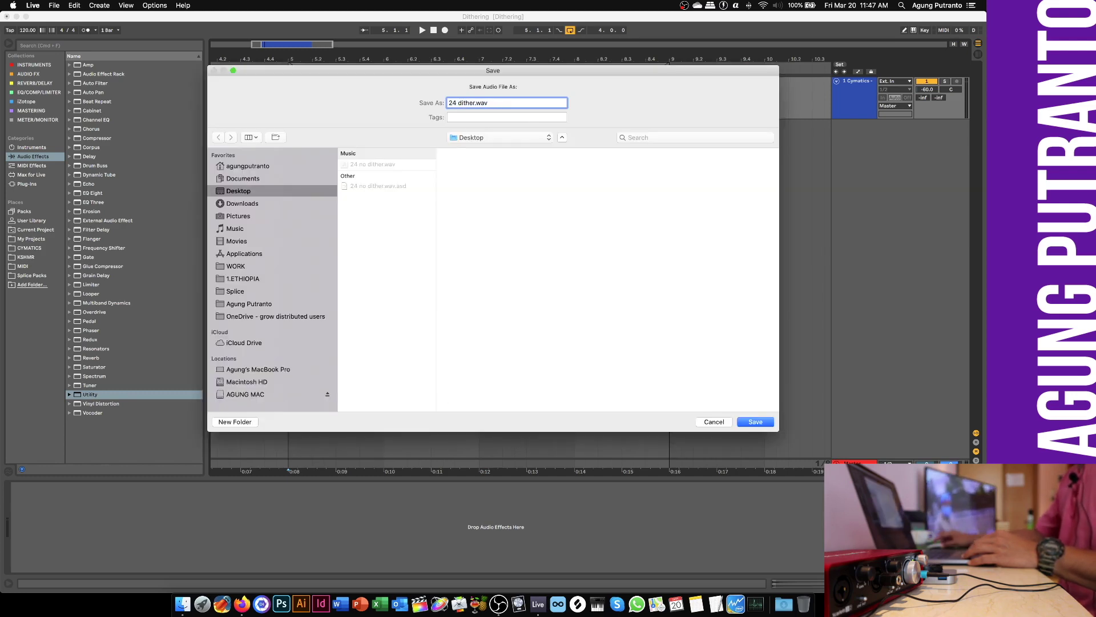
{"action": "left_click", "coordinate": [756, 422]}
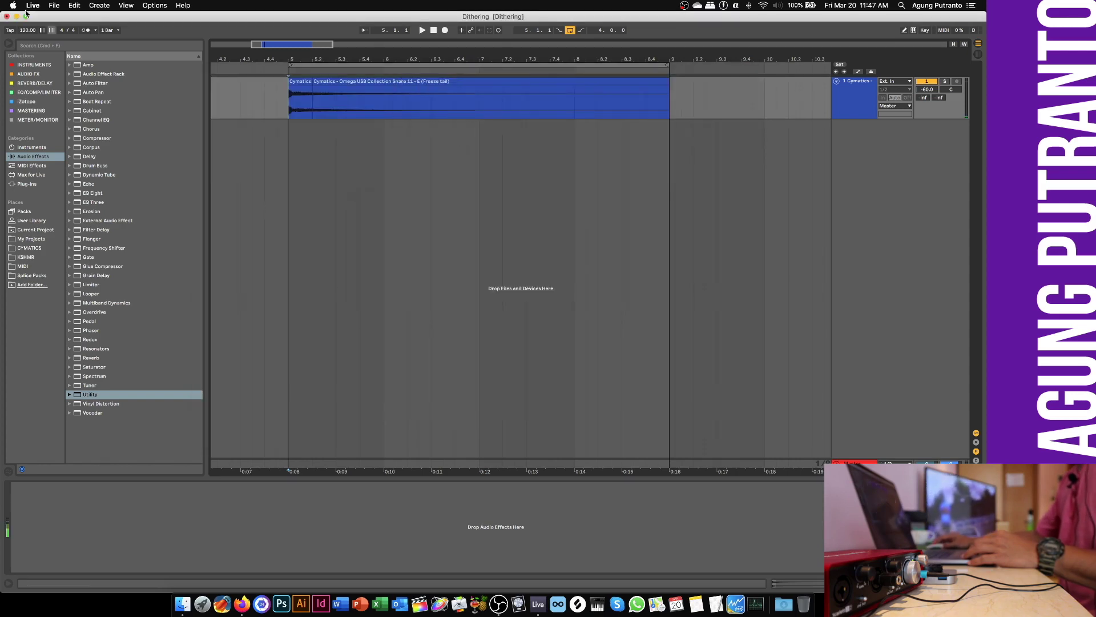
- Start a third audio export with the bit depth set to 16 and the dither option set to No Dither
{"action": "left_click", "coordinate": [51, 6]}
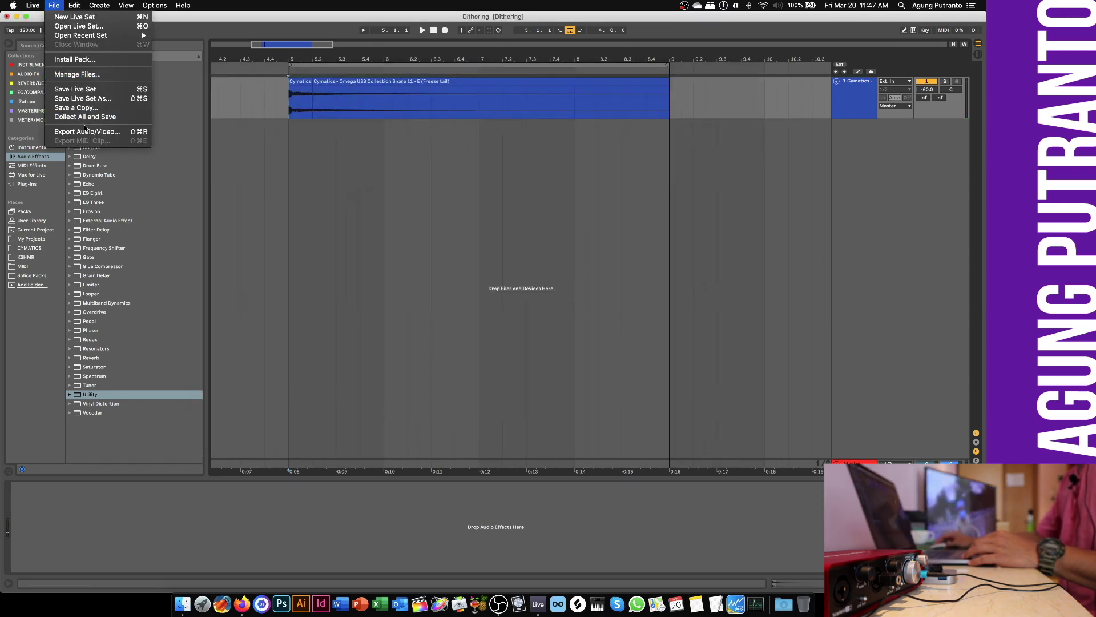
{"action": "left_click", "coordinate": [85, 130]}
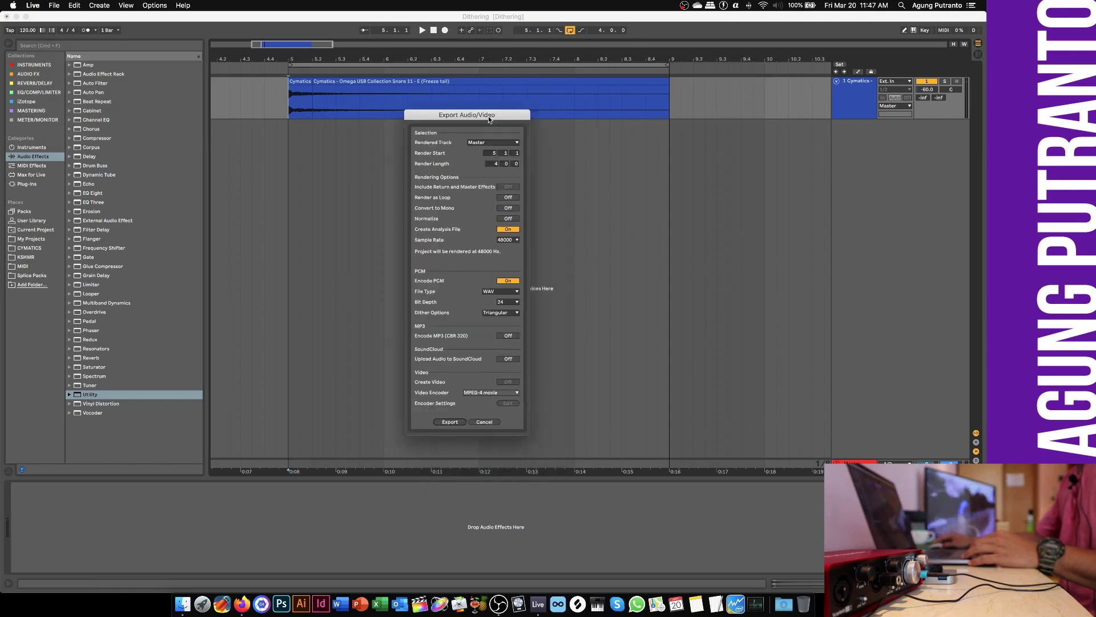
{"action": "left_click", "coordinate": [505, 278]}
{"action": "left_click", "coordinate": [490, 284]}
{"action": "left_click", "coordinate": [491, 288]}
{"action": "left_click", "coordinate": [485, 297]}
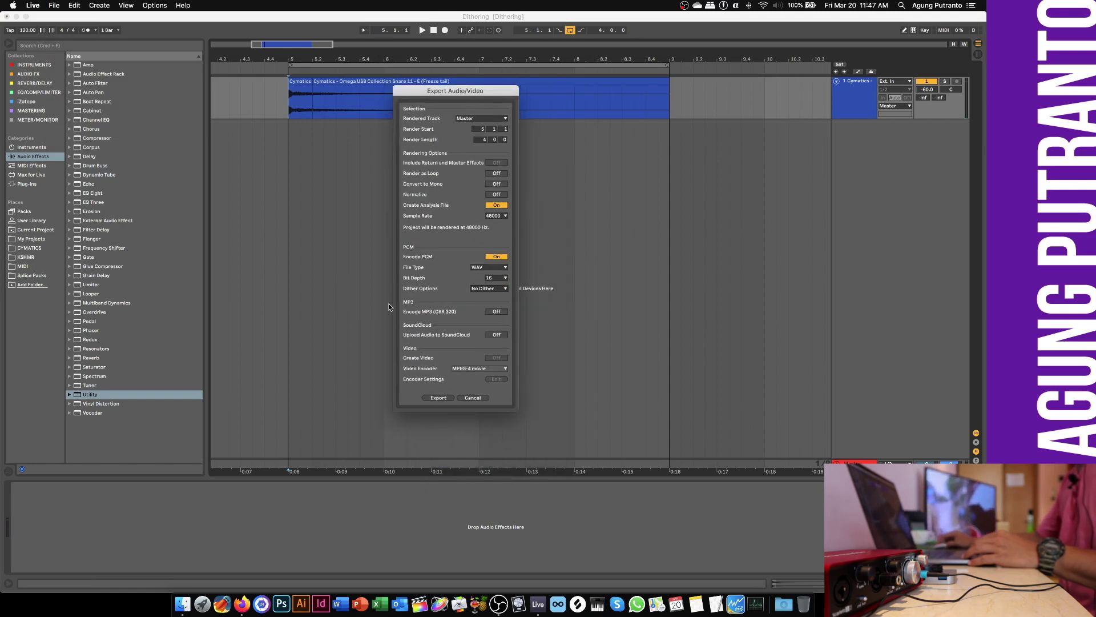
- Export the undithered 16-bit render to the Desktop as "16 no dither.wav"
{"action": "left_click", "coordinate": [438, 398]}
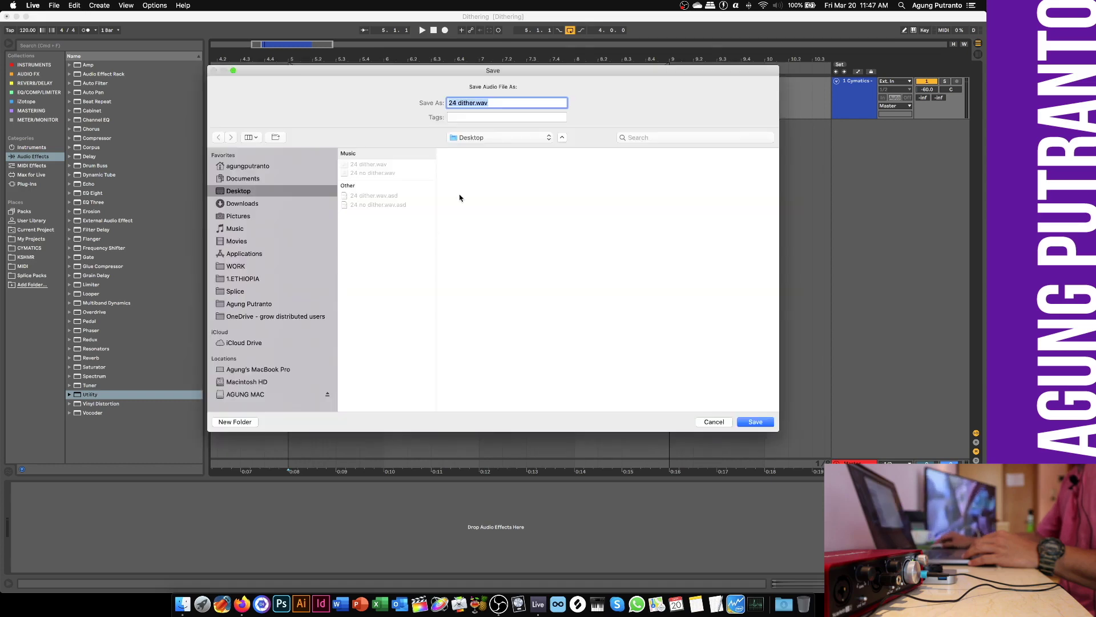
{"action": "double_click", "coordinate": [452, 103]}
{"action": "type", "text": "1"}
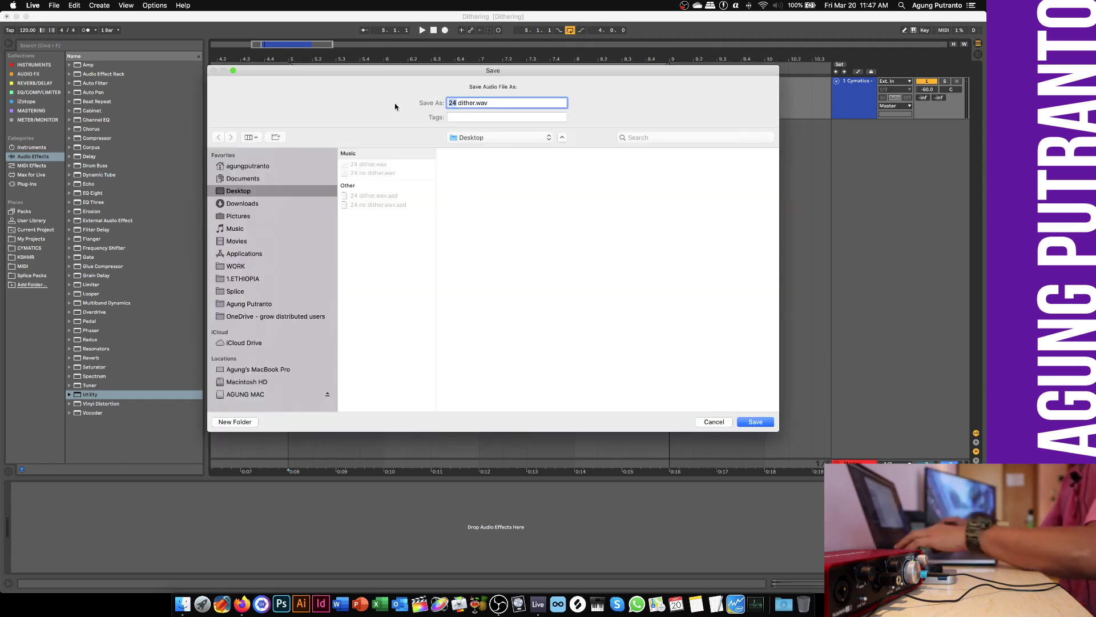
{"action": "type", "text": " no"}
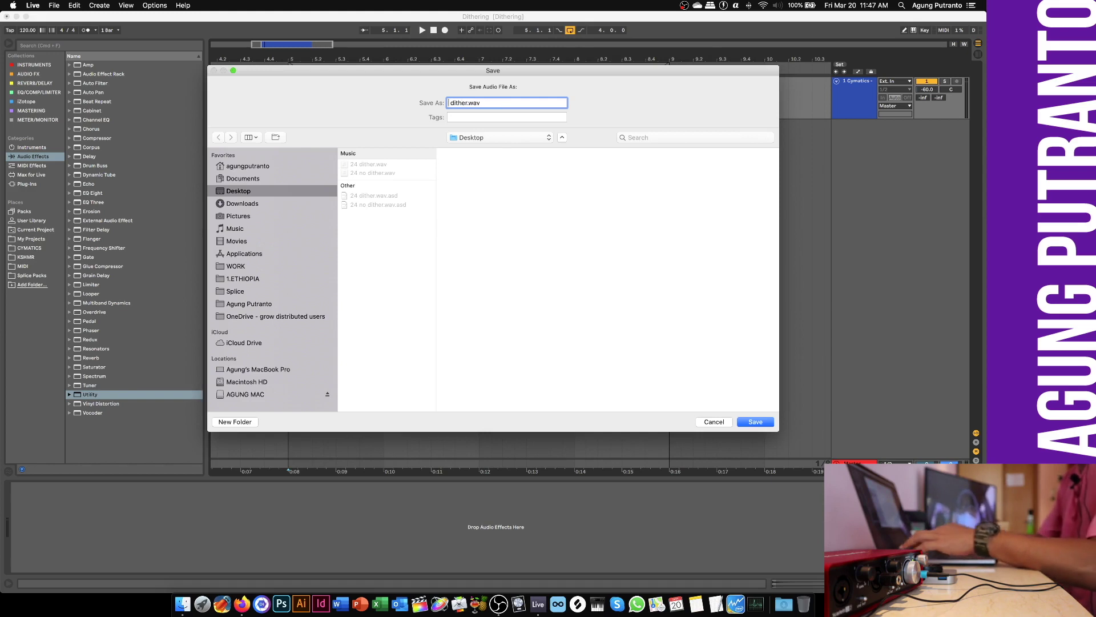
{"action": "type", "text": "6 no"}
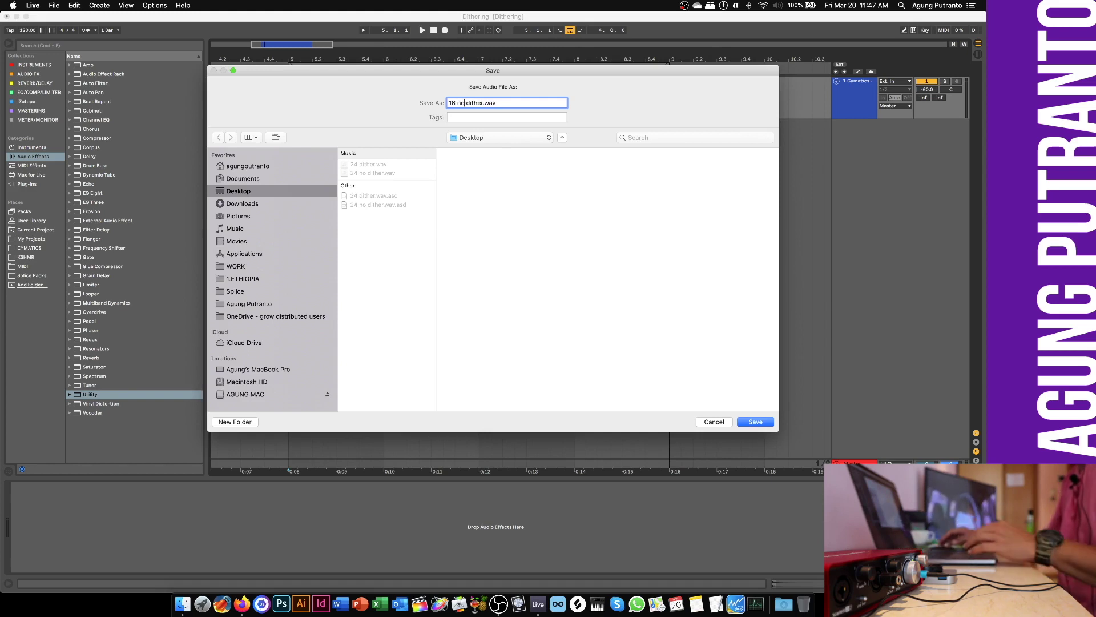
{"action": "key", "text": "Return"}
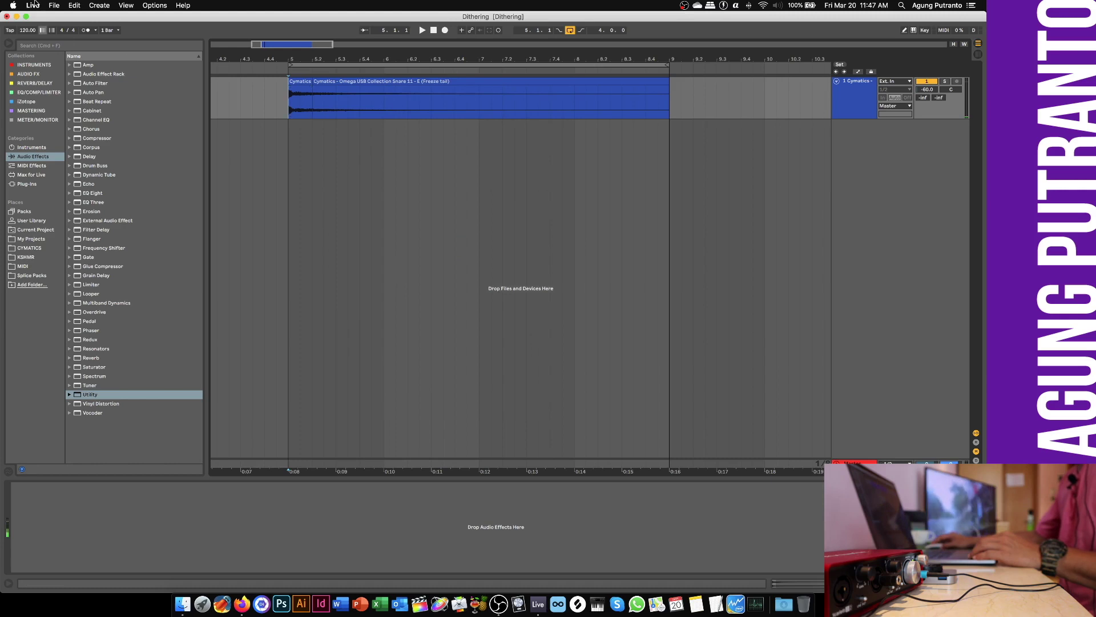
- Start a fourth audio export at 16 bit and set its dither option to Rectangular
{"action": "left_click", "coordinate": [53, 6]}
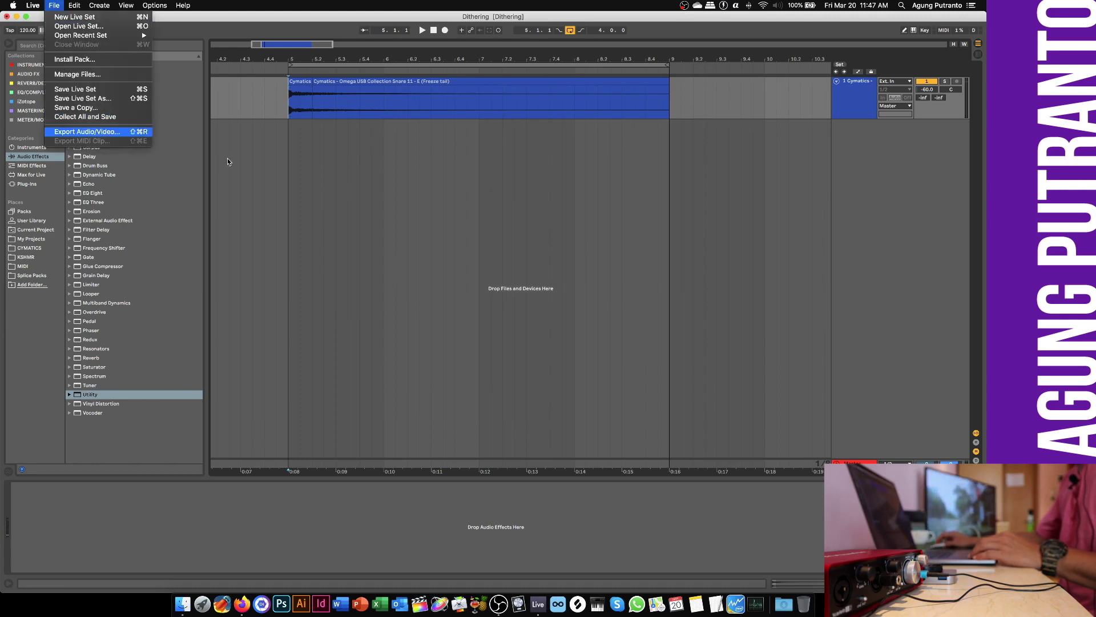
{"action": "left_click", "coordinate": [103, 132]}
{"action": "left_click_drag", "start_coordinate": [515, 152], "coordinate": [480, 112]}
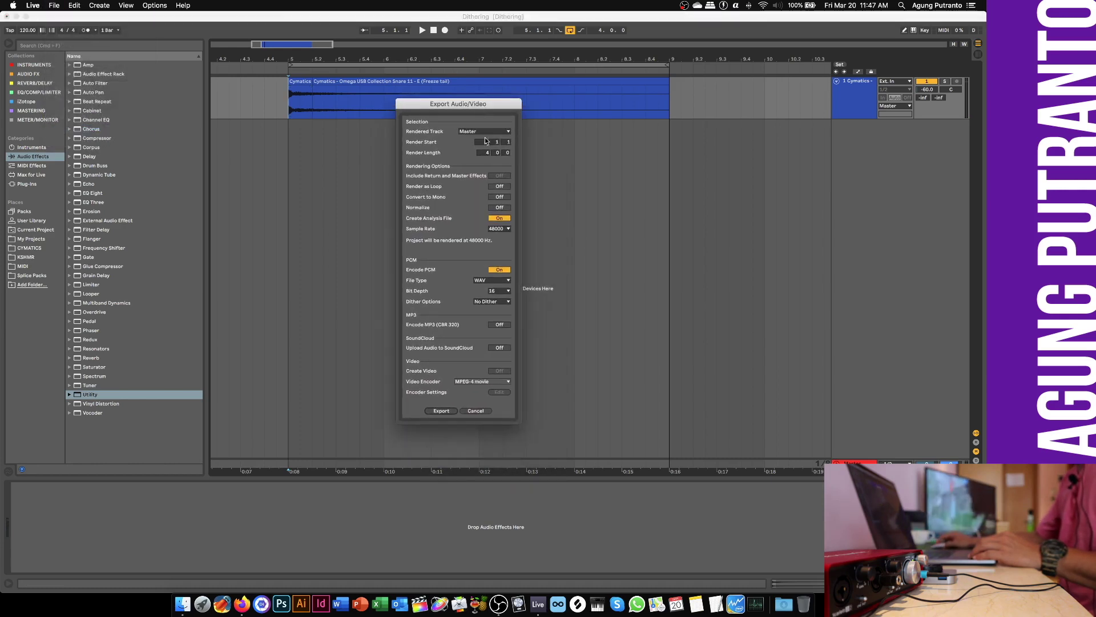
{"action": "left_click", "coordinate": [499, 302]}
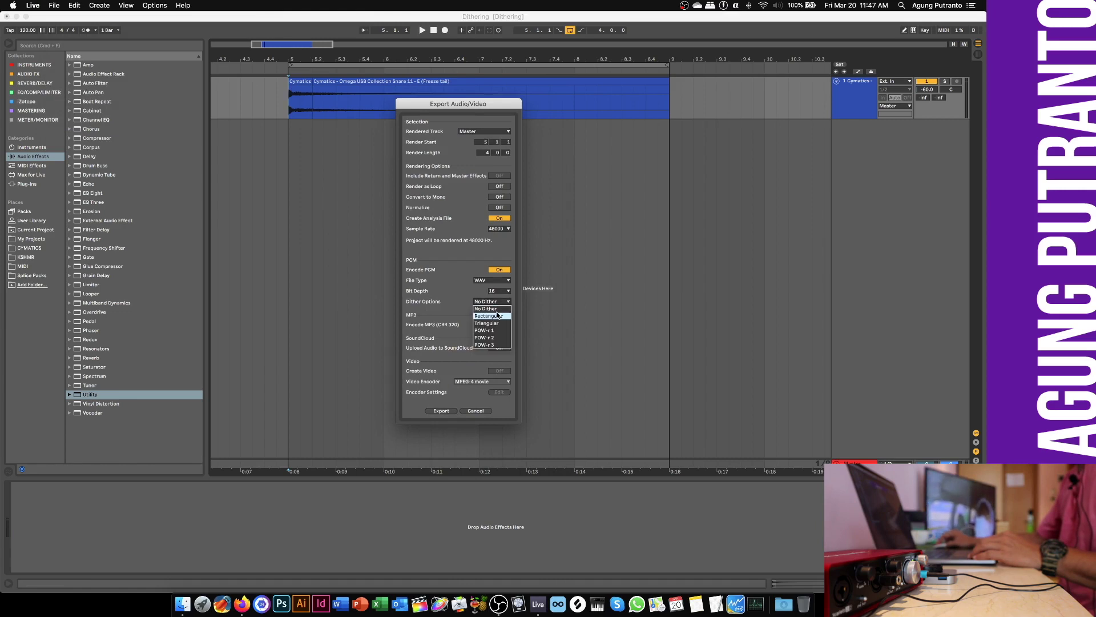
{"action": "left_click", "coordinate": [490, 313]}
- Export the dithered 16-bit render to the Desktop as "16 dither.wav"
{"action": "left_click", "coordinate": [441, 411]}
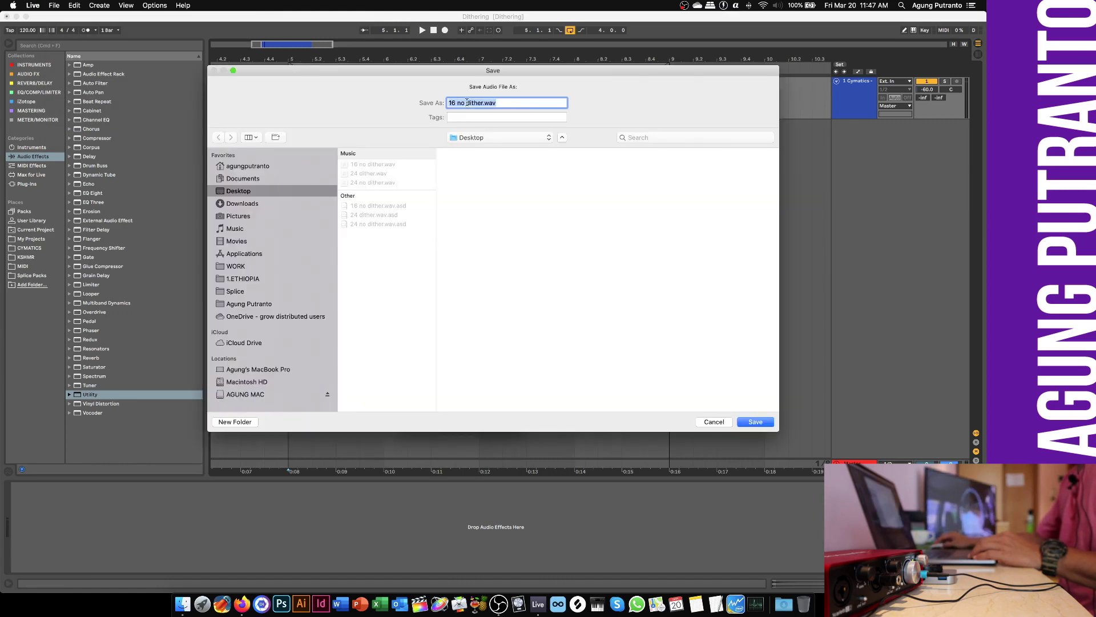
{"action": "double_click", "coordinate": [462, 104]}
{"action": "key", "text": "BackSpace"}
{"action": "key", "text": "BackSpace"}
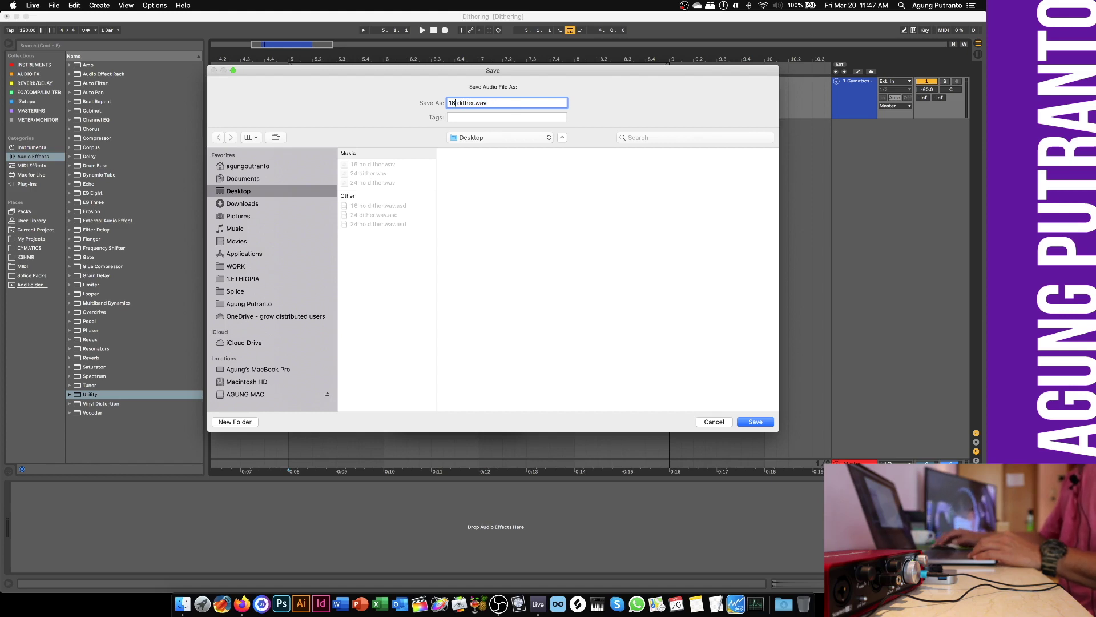
{"action": "key", "text": "Return"}
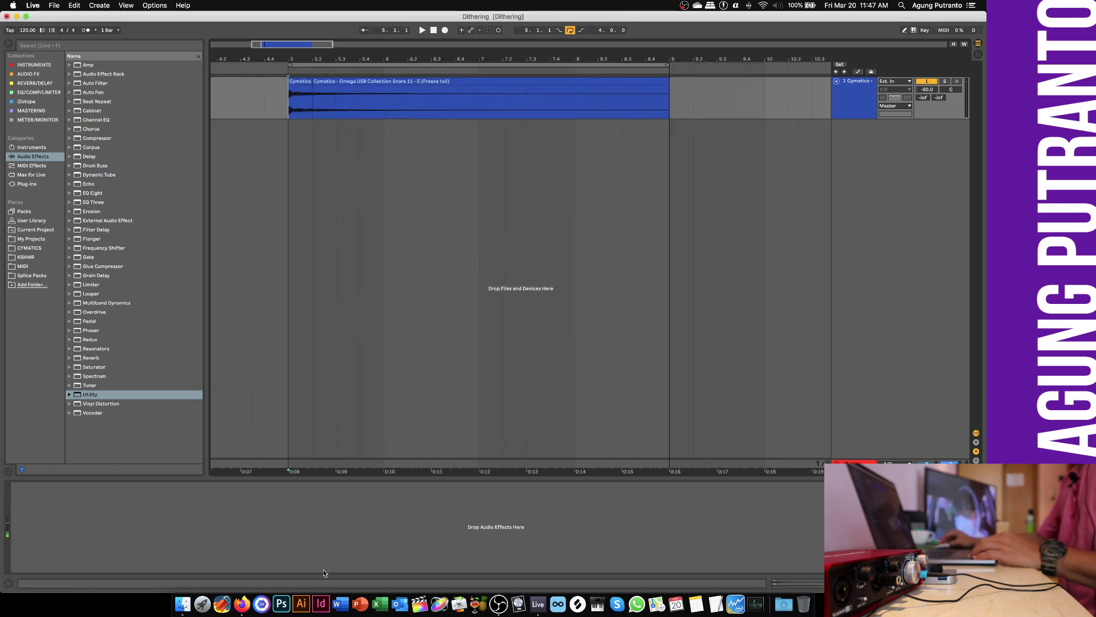
- Import the four exported WAV files from the Desktop onto separate tracks at bar 5 and delete the original snare track
{"action": "left_click", "coordinate": [183, 603]}
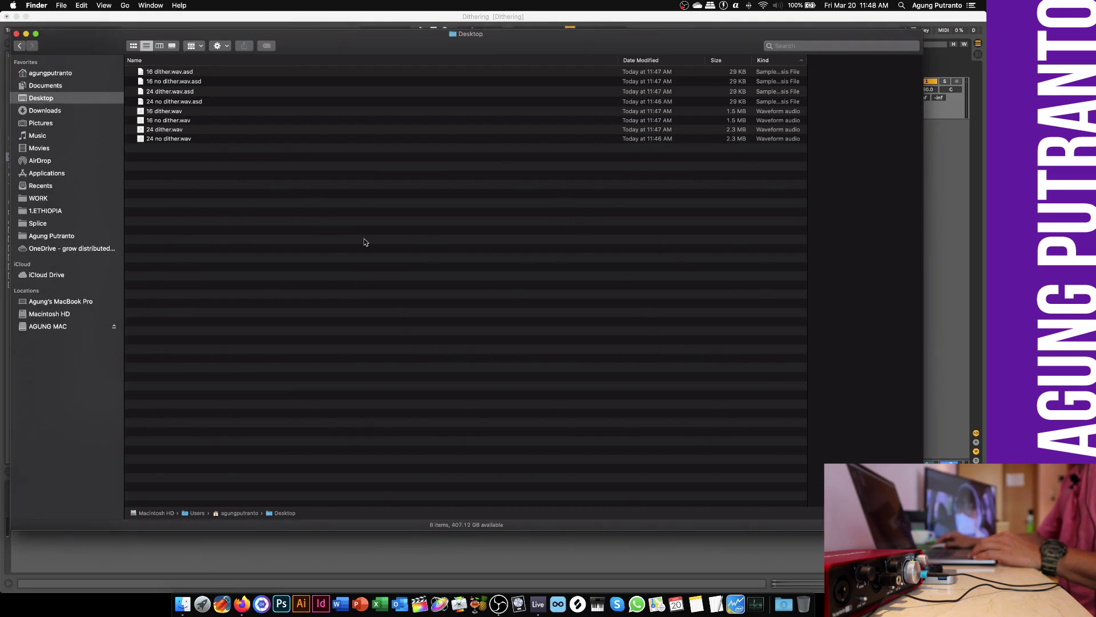
{"action": "left_click_drag", "start_coordinate": [209, 166], "coordinate": [291, 160]}
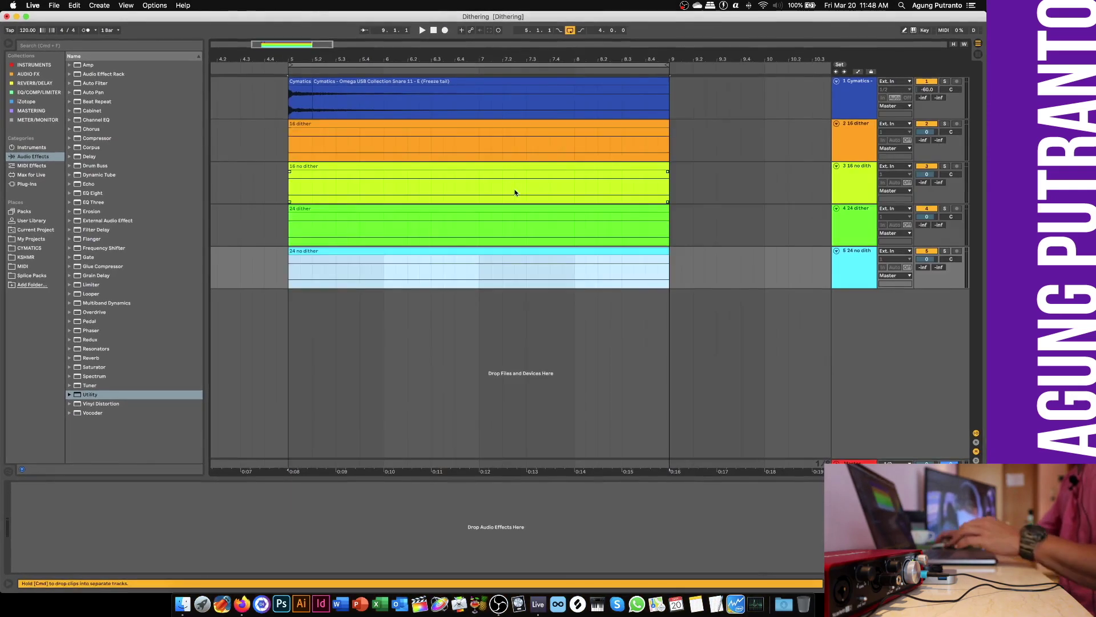
{"action": "left_click", "coordinate": [846, 93]}
{"action": "key", "text": "Delete"}
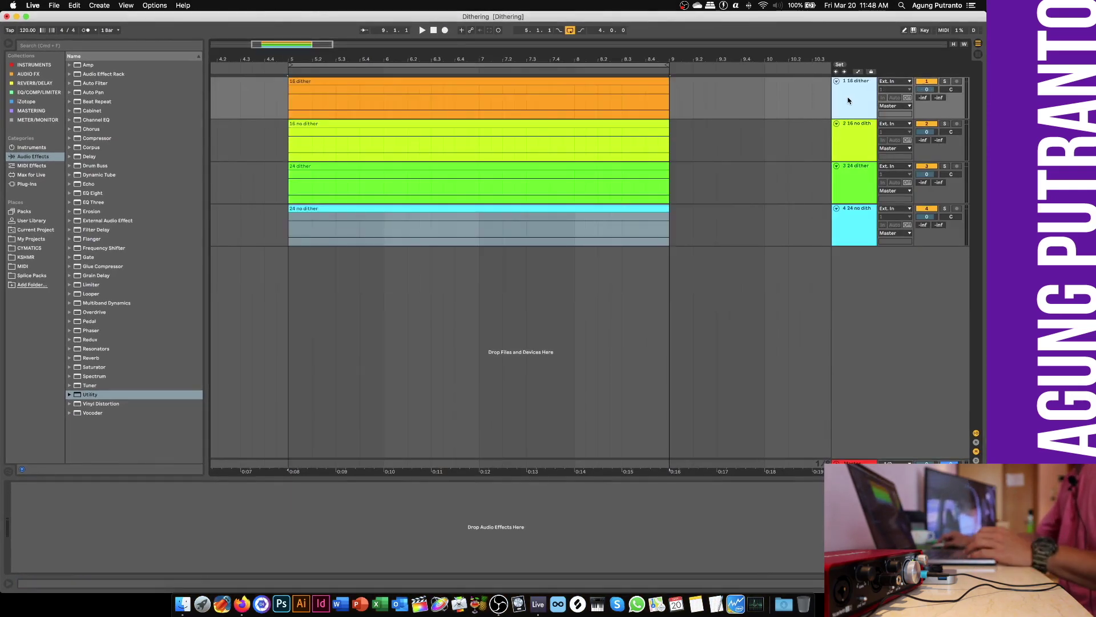
{"action": "left_click", "coordinate": [858, 180]}
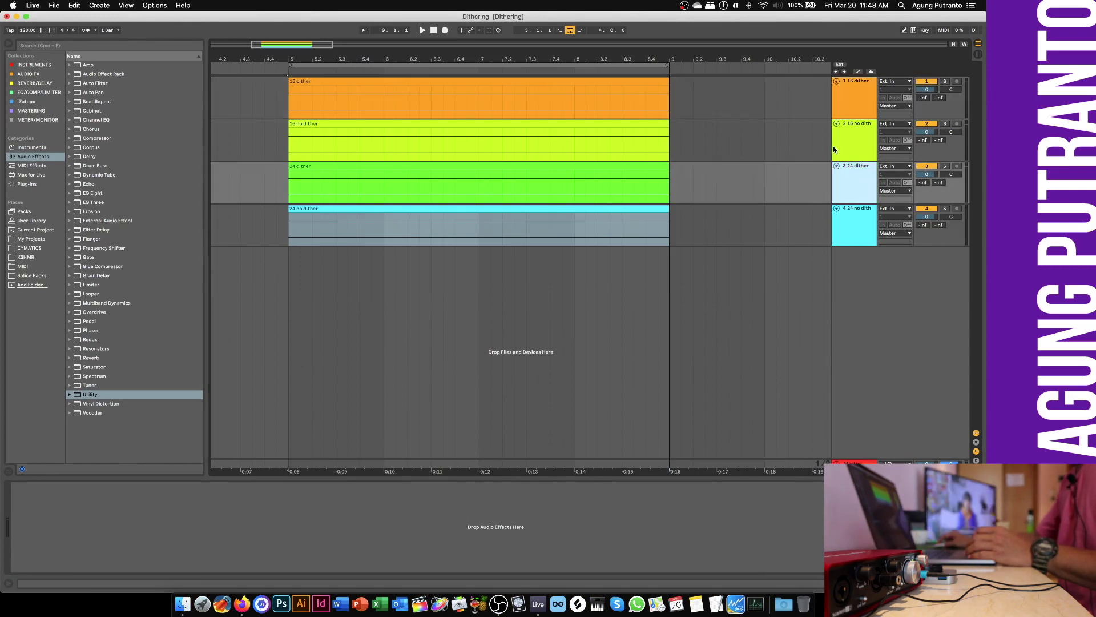
- Widen the track headers and order the tracks 24 no dither, 24 dither, 16 no dither, 16 dither
{"action": "left_click_drag", "start_coordinate": [833, 146], "coordinate": [784, 147]}
{"action": "left_click_drag", "start_coordinate": [828, 204], "coordinate": [824, 83]}
{"action": "left_click_drag", "start_coordinate": [827, 215], "coordinate": [828, 129]}
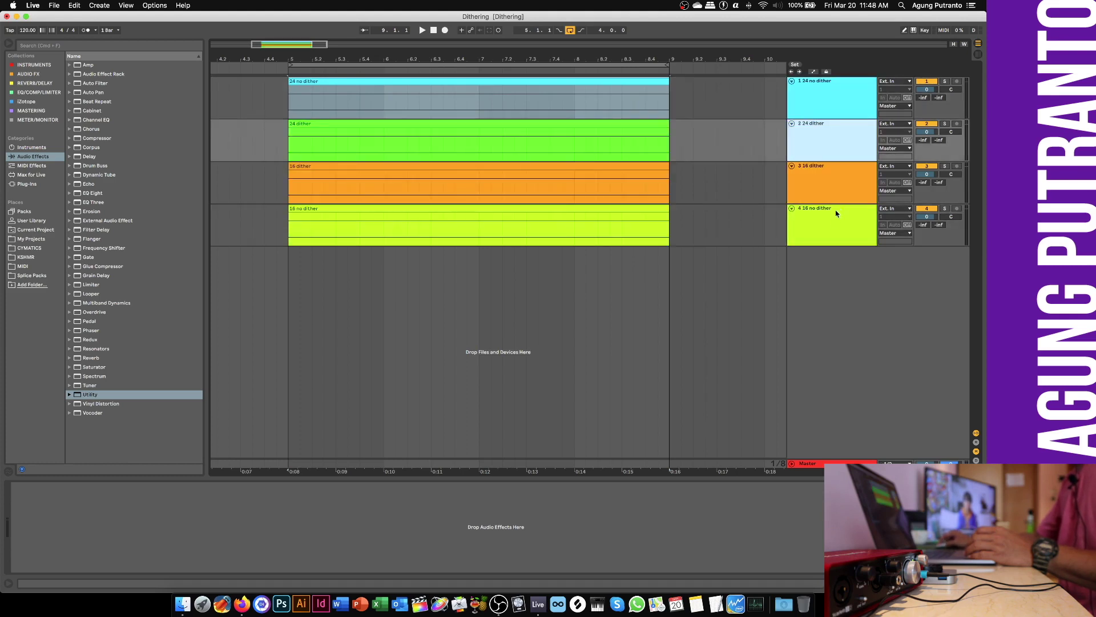
{"action": "left_click_drag", "start_coordinate": [835, 216], "coordinate": [830, 171]}
{"action": "left_click", "coordinate": [802, 225]}
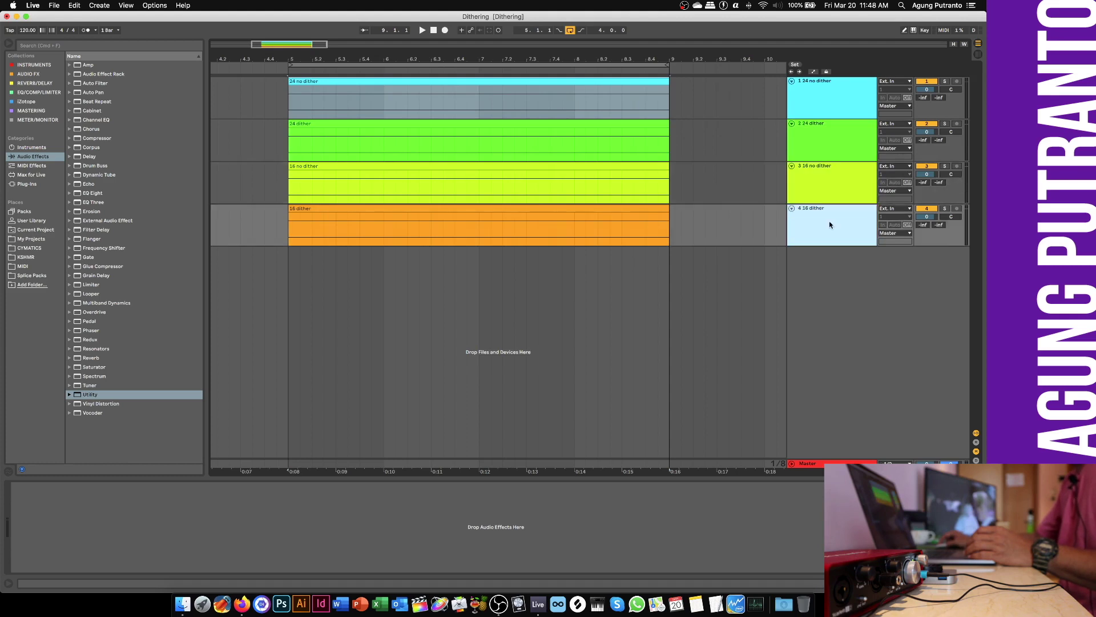
- Play all four imported tracks together from bar 5 at their original level
{"action": "left_click", "coordinate": [291, 102]}
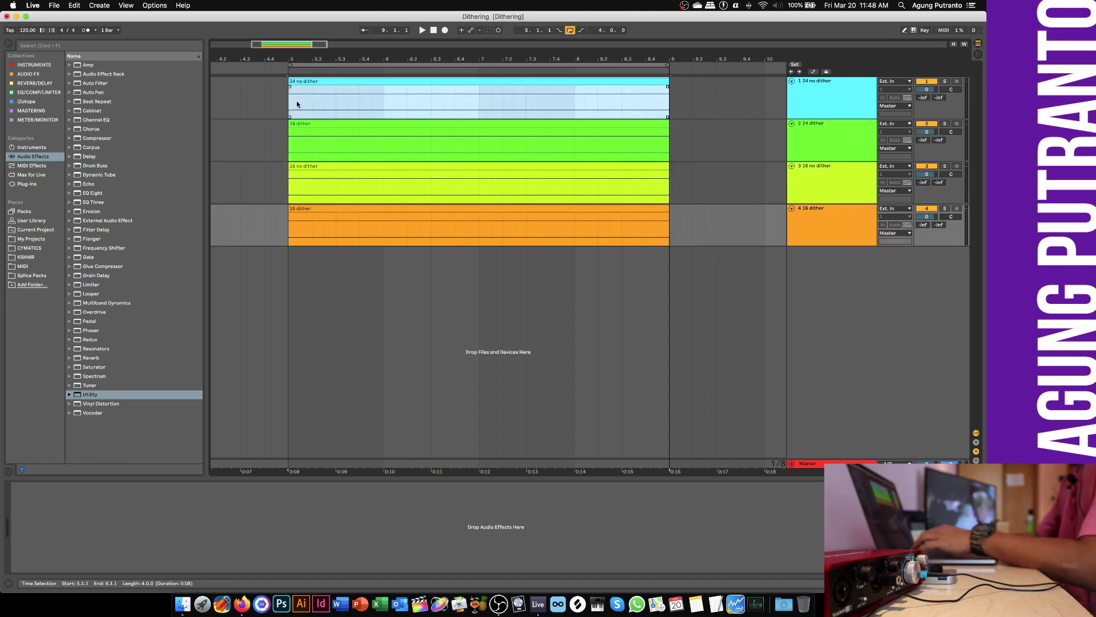
{"action": "left_click", "coordinate": [287, 100]}
{"action": "key", "text": "space"}
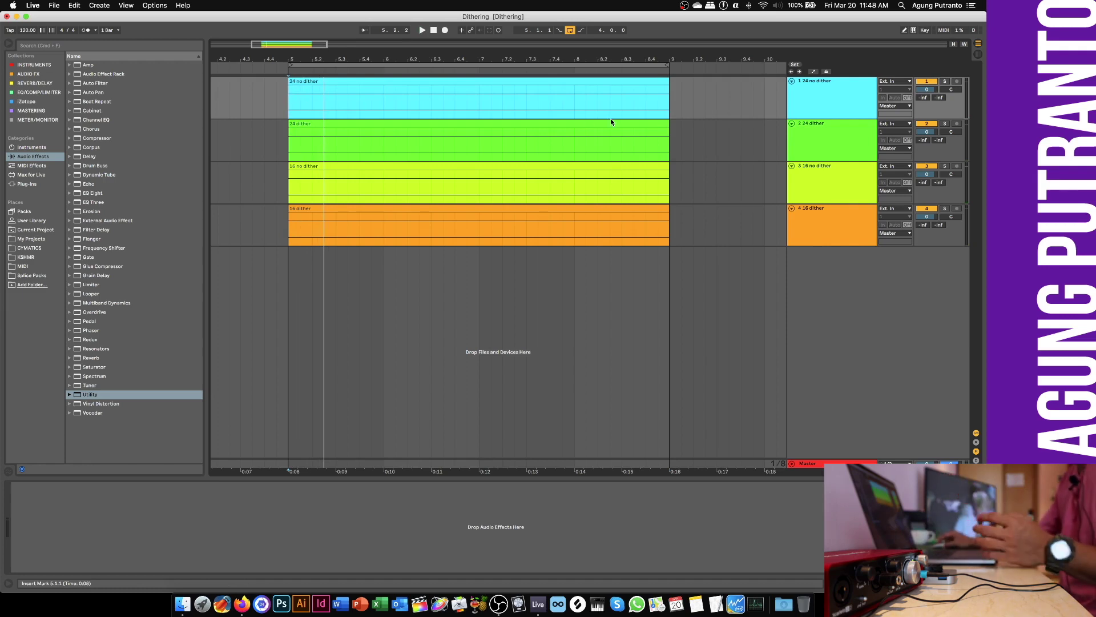
- Add a Utility effect to the Master track, set its gain to 30 dB, and duplicate it
{"action": "left_click", "coordinate": [850, 462]}
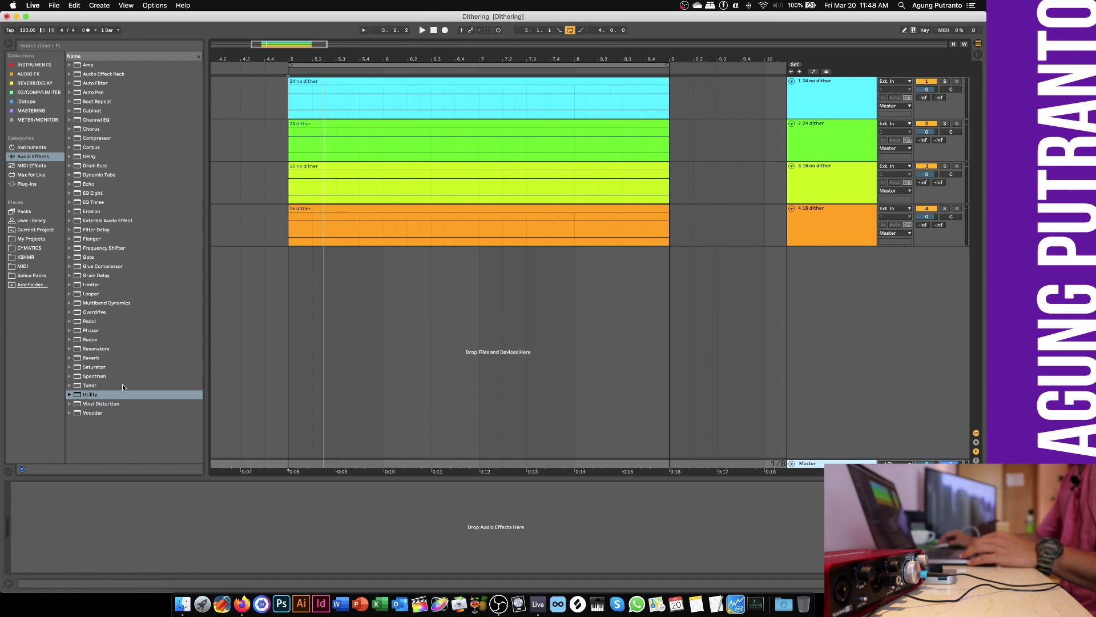
{"action": "left_click_drag", "start_coordinate": [96, 396], "coordinate": [53, 524]}
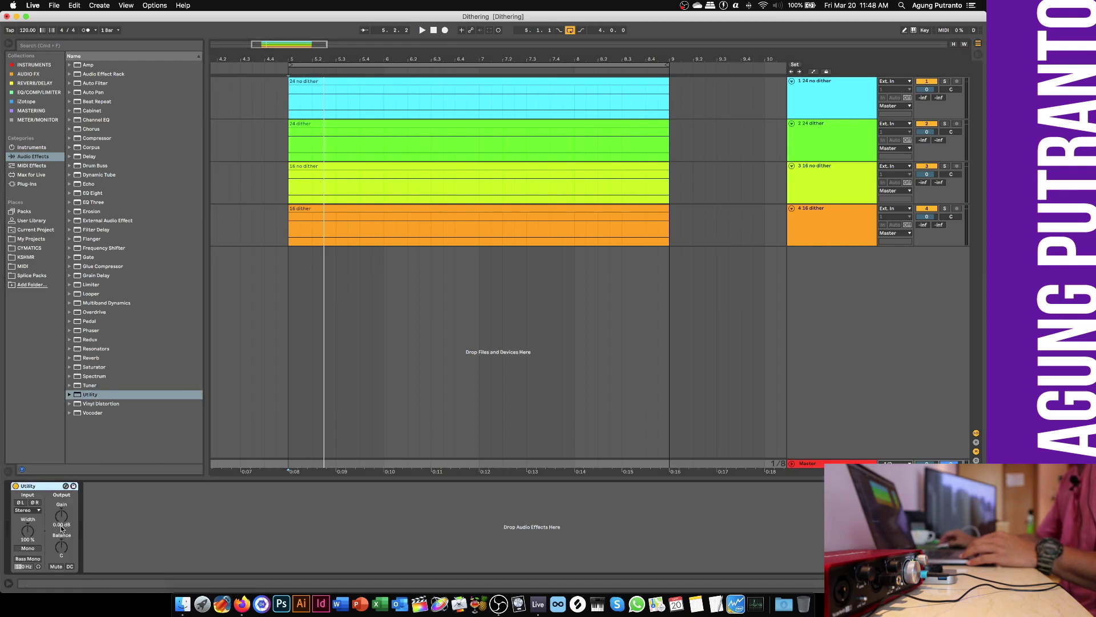
{"action": "left_click", "coordinate": [60, 524]}
{"action": "type", "text": "3"}
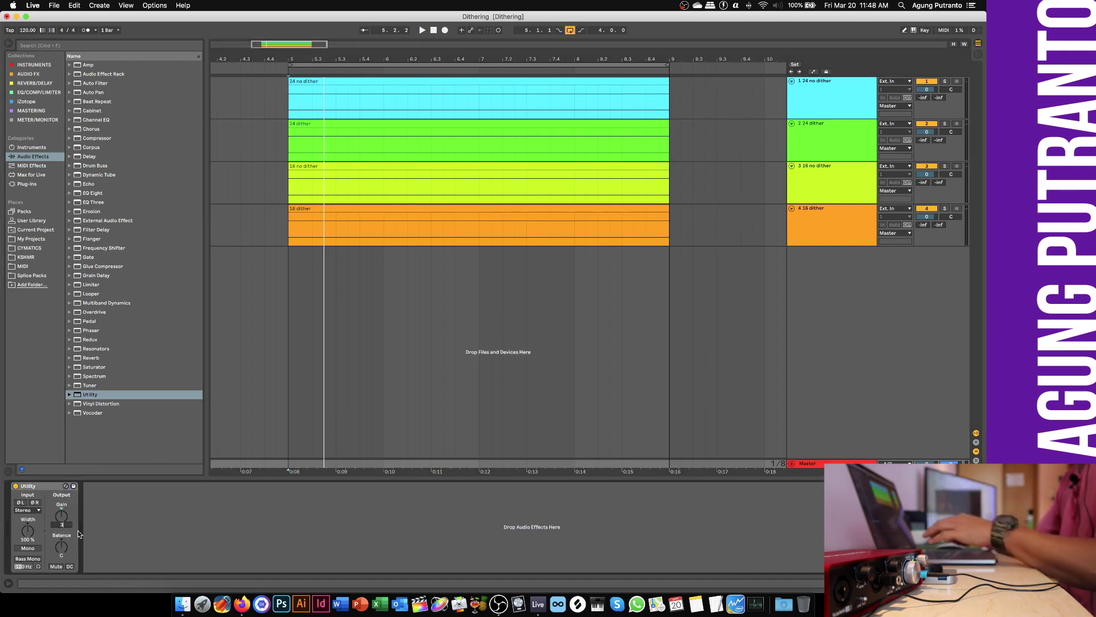
{"action": "type", "text": "0.0 dB"}
{"action": "key", "text": "Return"}
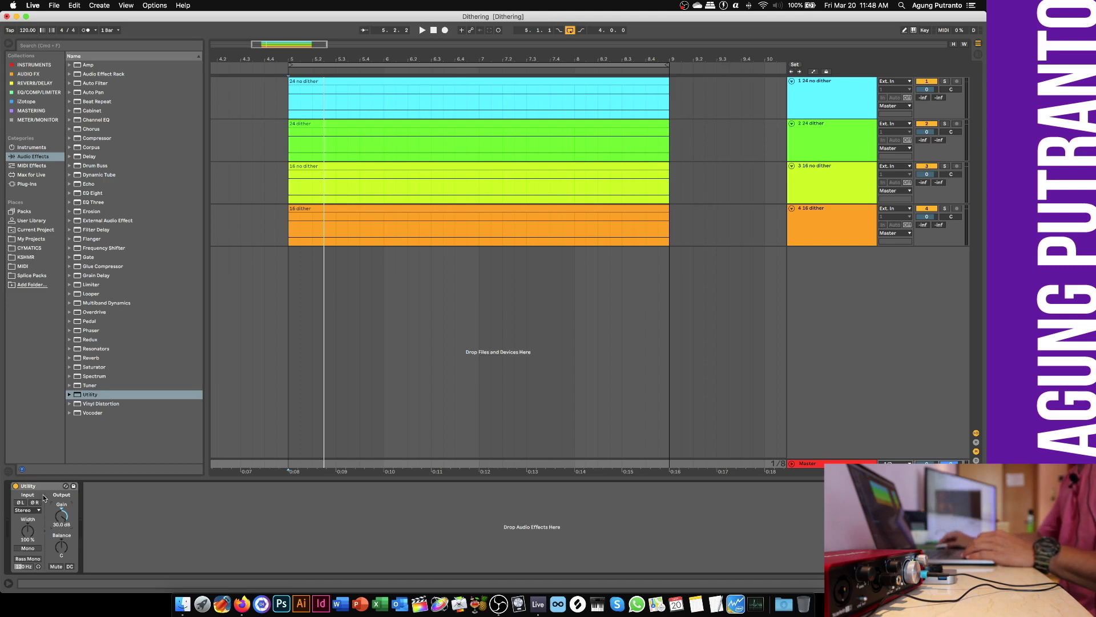
{"action": "key", "text": "super+d"}
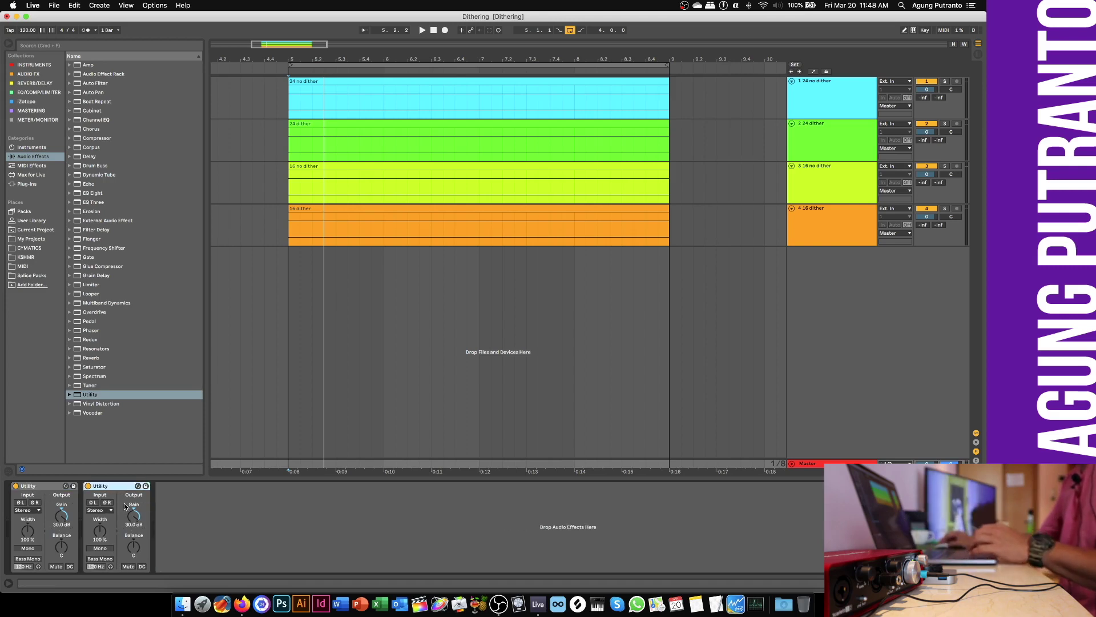
- Solo the 24 no dither track and play it from bar 5 to audition its amplified tail
{"action": "left_click", "coordinate": [944, 81]}
{"action": "left_click", "coordinate": [616, 142]}
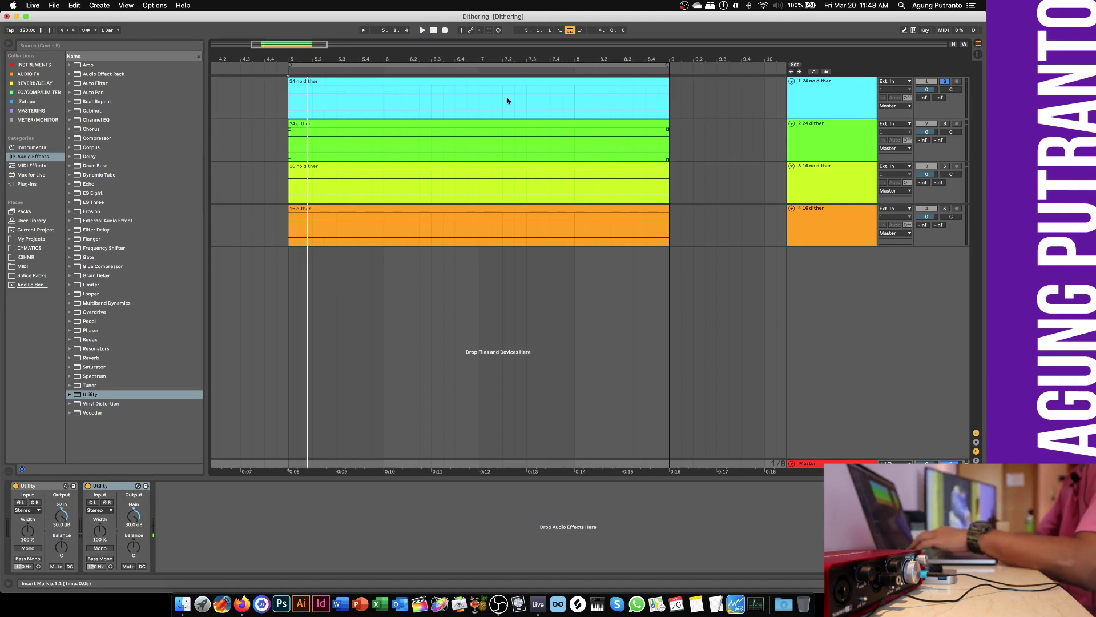
{"action": "left_click", "coordinate": [290, 104]}
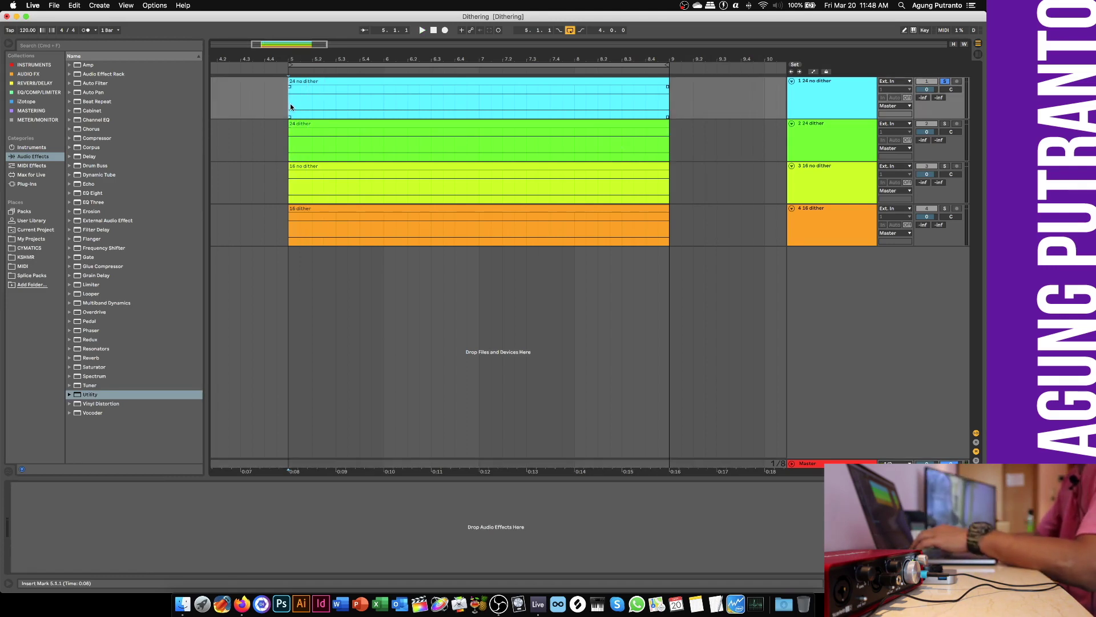
{"action": "left_click", "coordinate": [813, 90]}
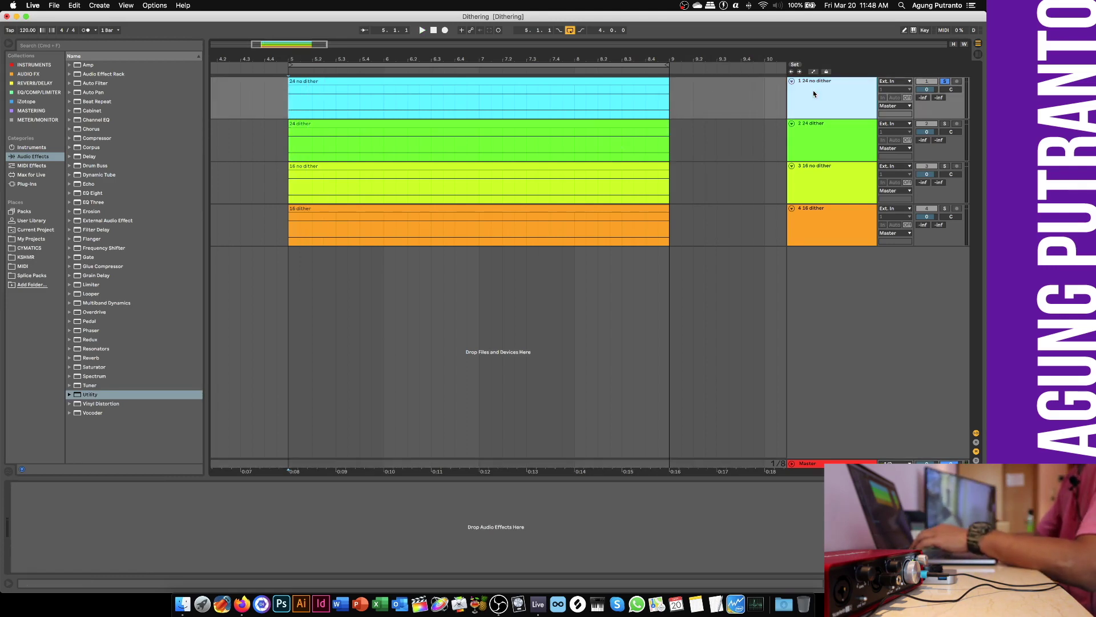
{"action": "left_click", "coordinate": [290, 105]}
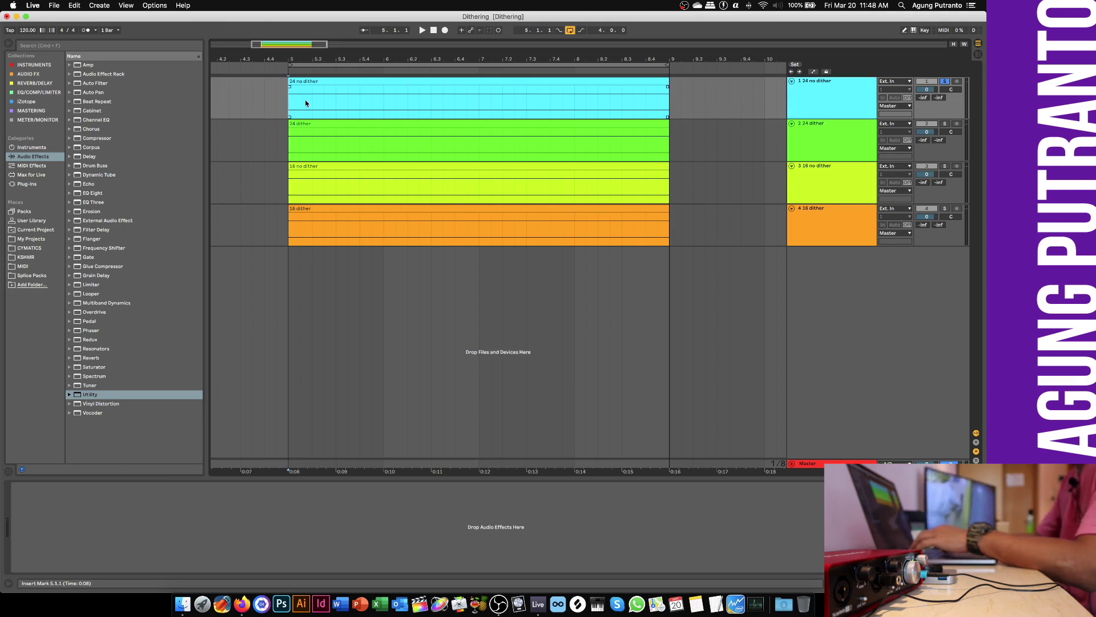
{"action": "key", "text": "space"}
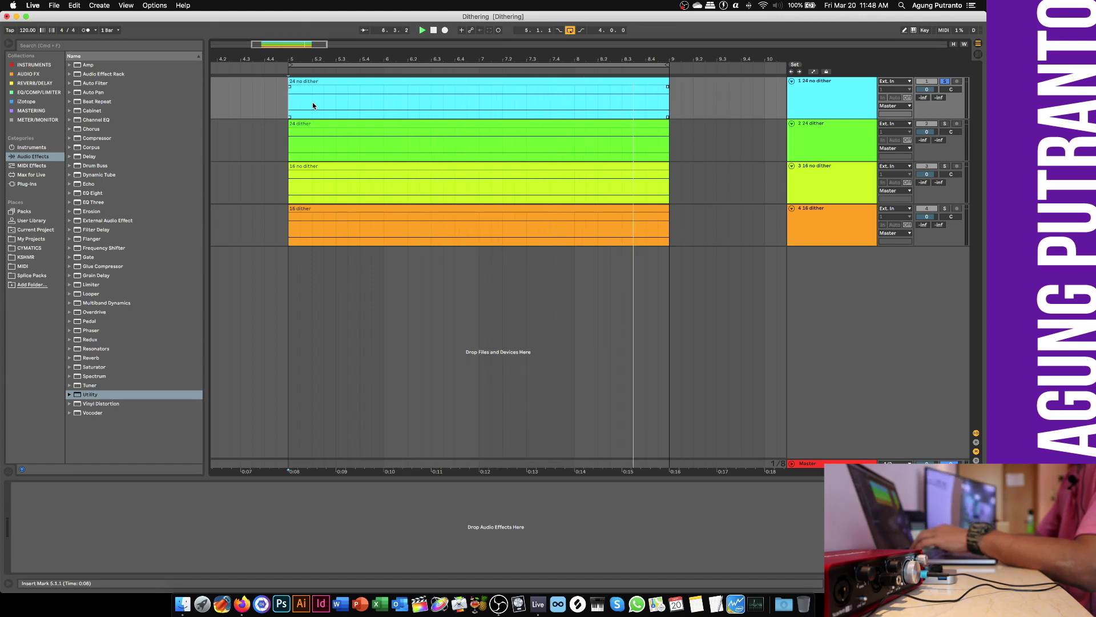
- Solo the 24 dither track instead and play its clip from bar 5, replaying it for comparison
{"action": "left_click", "coordinate": [546, 130]}
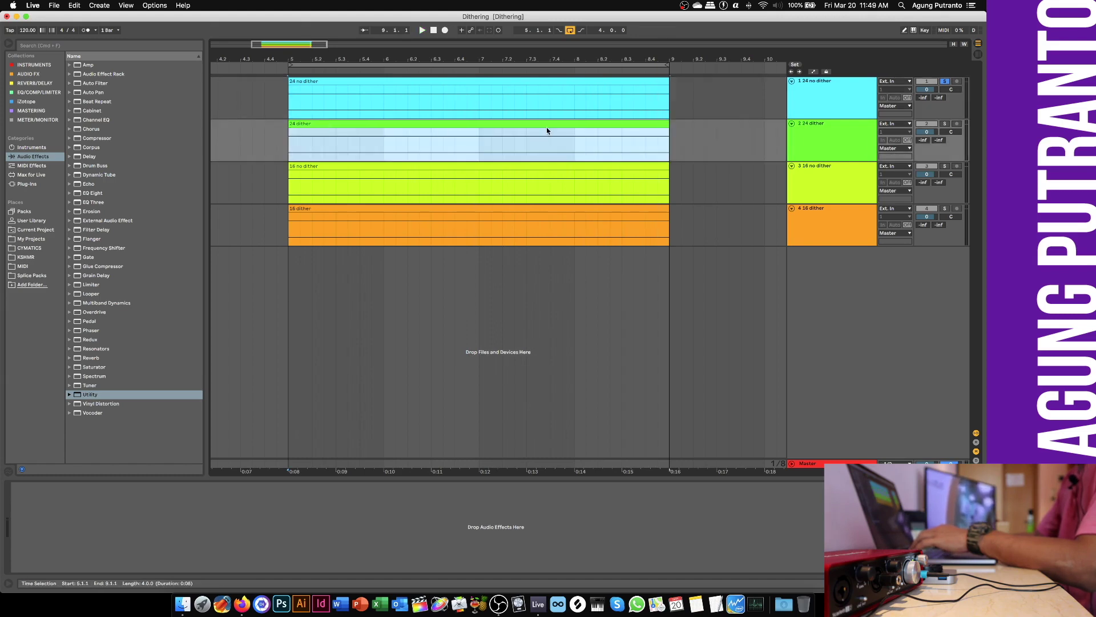
{"action": "left_click", "coordinate": [945, 125]}
{"action": "left_click", "coordinate": [290, 147]}
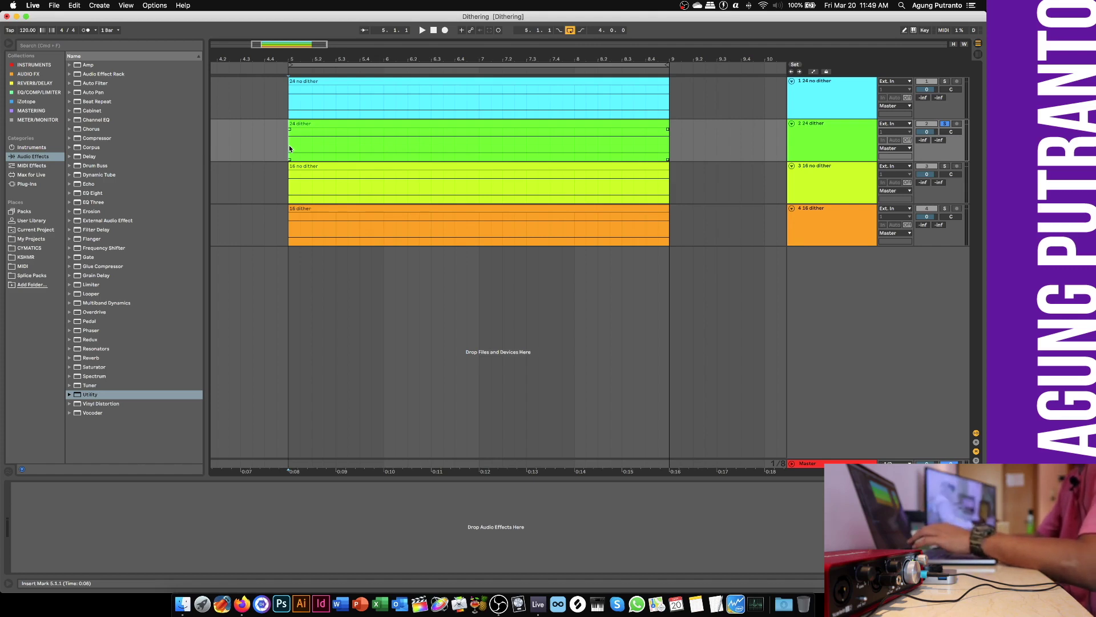
{"action": "key", "text": "space"}
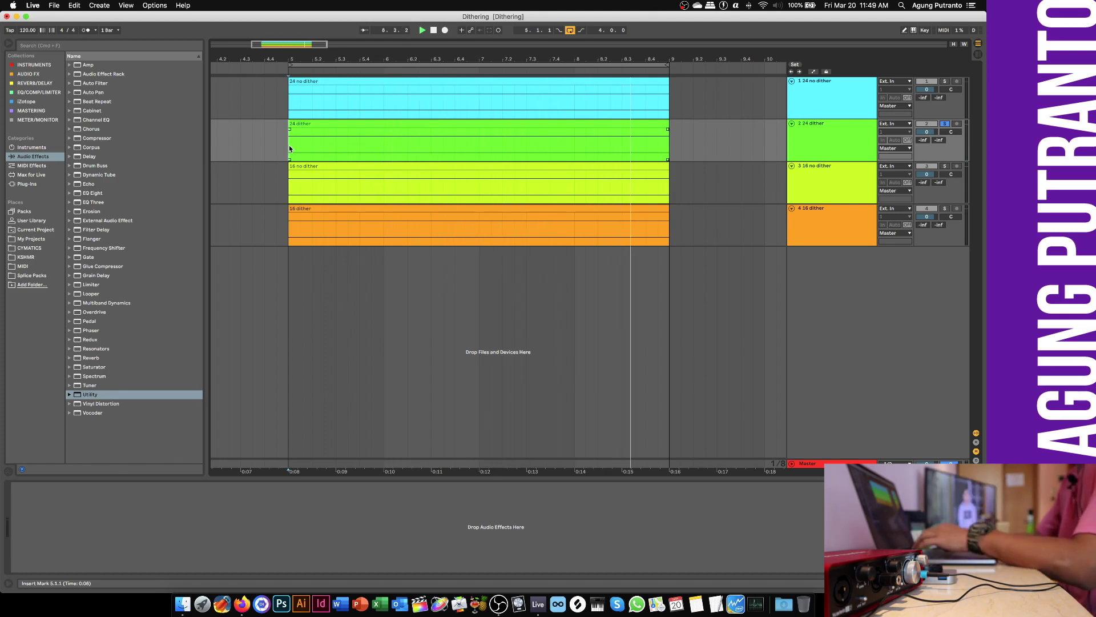
{"action": "key", "text": "space"}
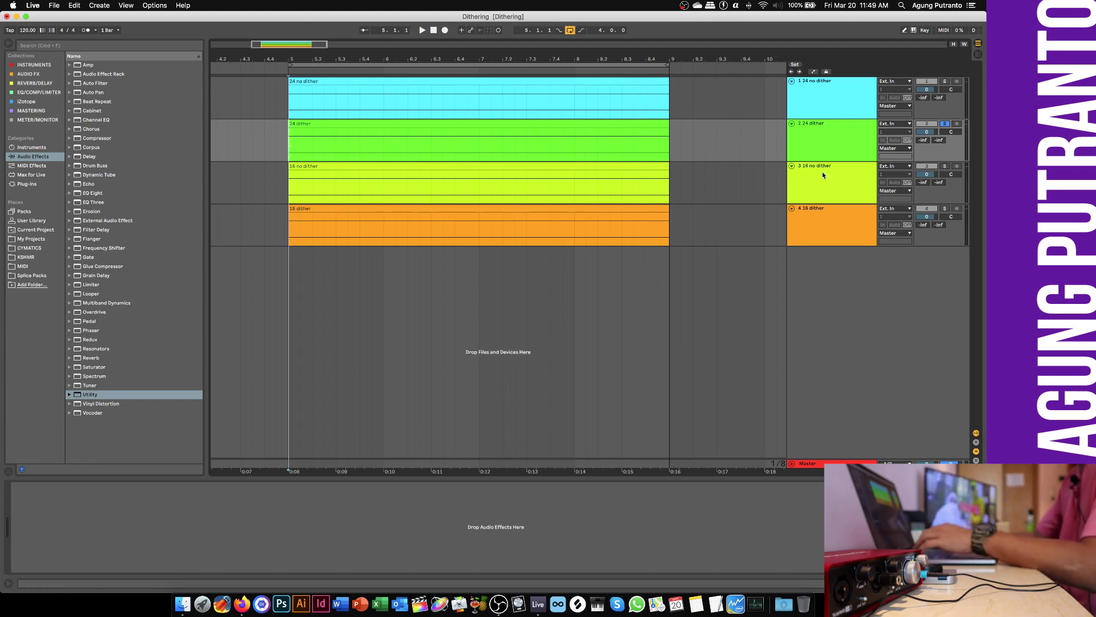
{"action": "key", "text": "space"}
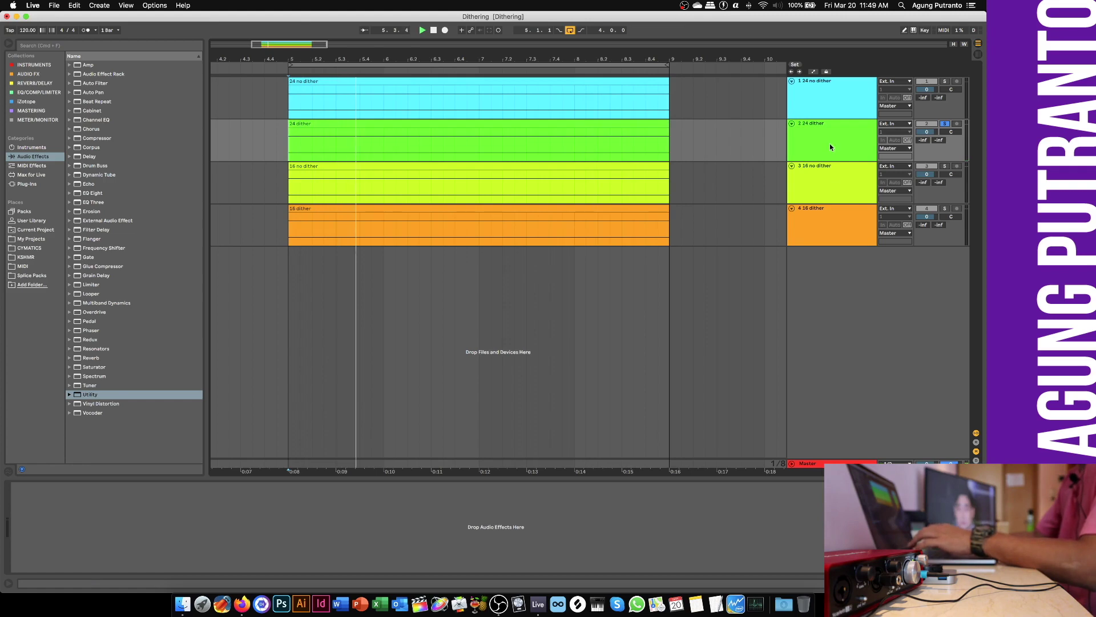
- Solo the 16 no dither track and play its clip repeatedly from bar 5
{"action": "left_click", "coordinate": [830, 179]}
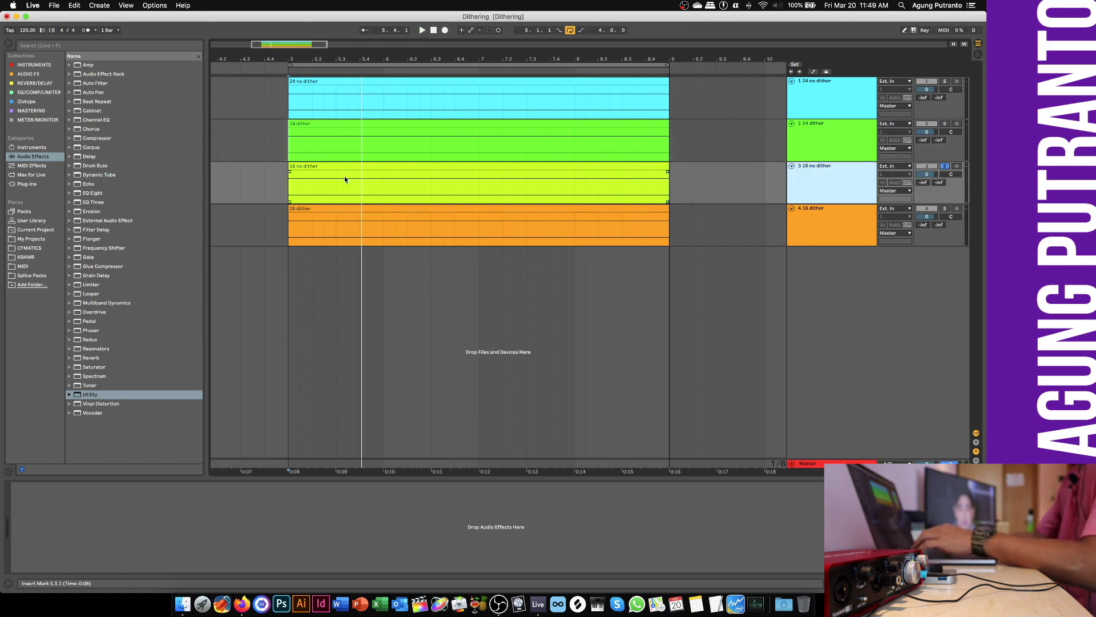
{"action": "key", "text": "space"}
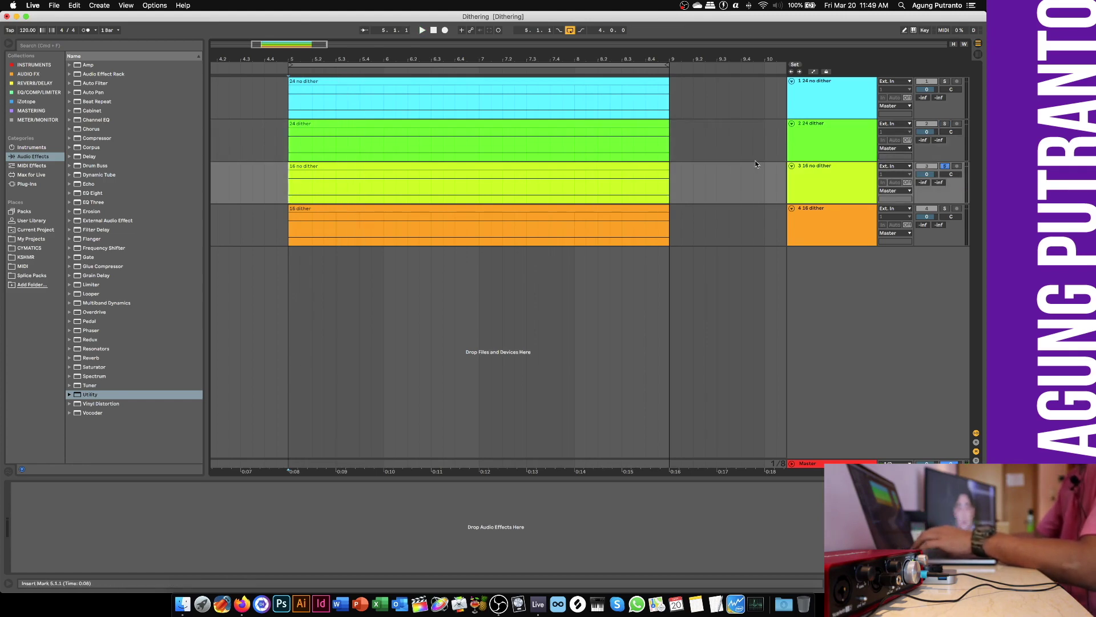
{"action": "key", "text": "space"}
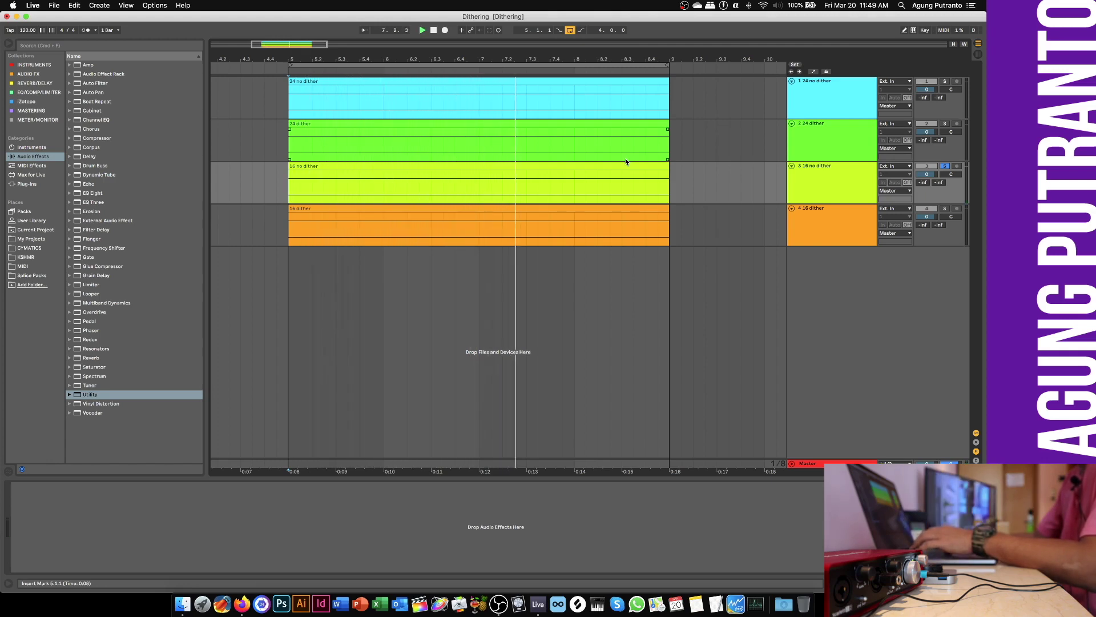
{"action": "key", "text": "space"}
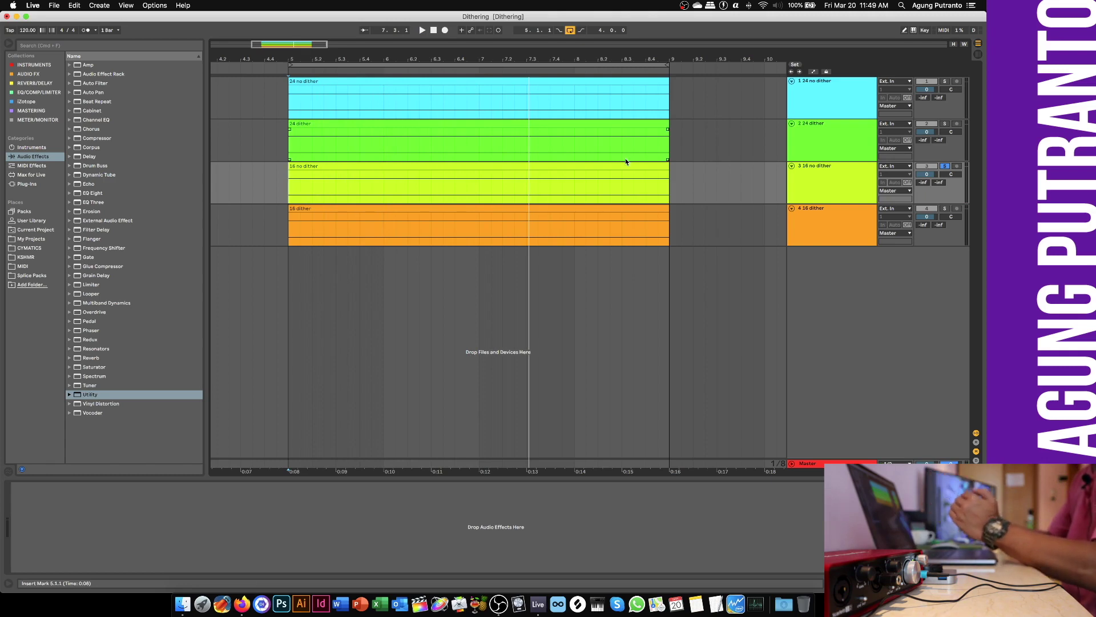
{"action": "key", "text": "space"}
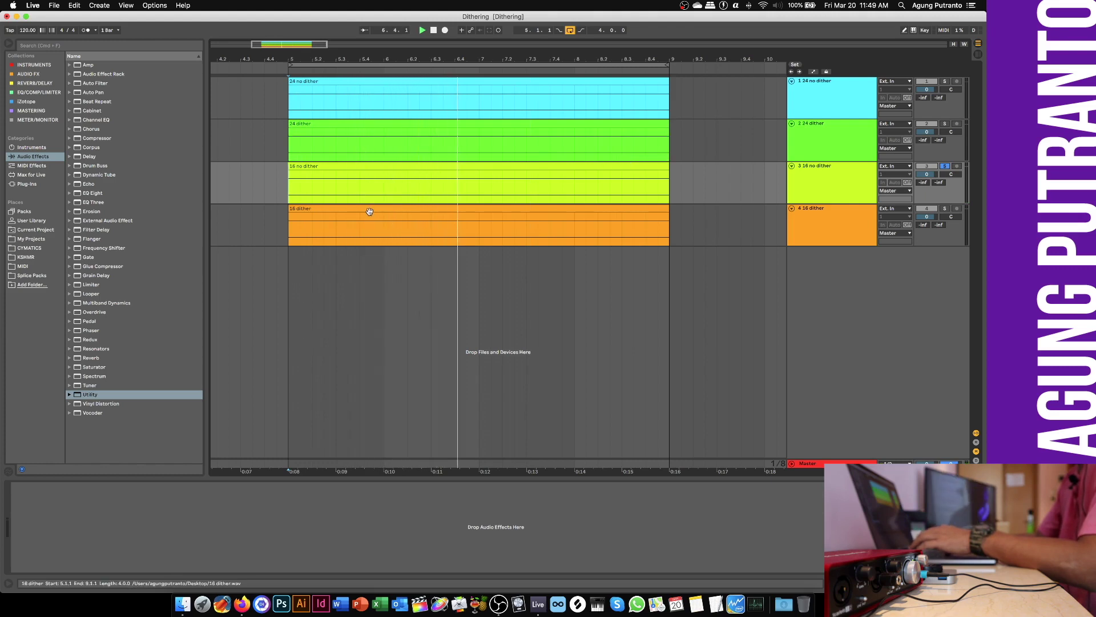
{"action": "key", "text": "space"}
- Mark the tail of the 16 no dither clip, audition it from 6.3.3, and replay the clip from bar 5
{"action": "left_click_drag", "start_coordinate": [355, 190], "coordinate": [412, 193]}
{"action": "left_click_drag", "start_coordinate": [336, 191], "coordinate": [414, 195]}
{"action": "left_click_drag", "start_coordinate": [336, 191], "coordinate": [435, 191]}
{"action": "left_click_drag", "start_coordinate": [335, 193], "coordinate": [443, 195]}
{"action": "left_click", "coordinate": [444, 194]}
{"action": "key", "text": "space"}
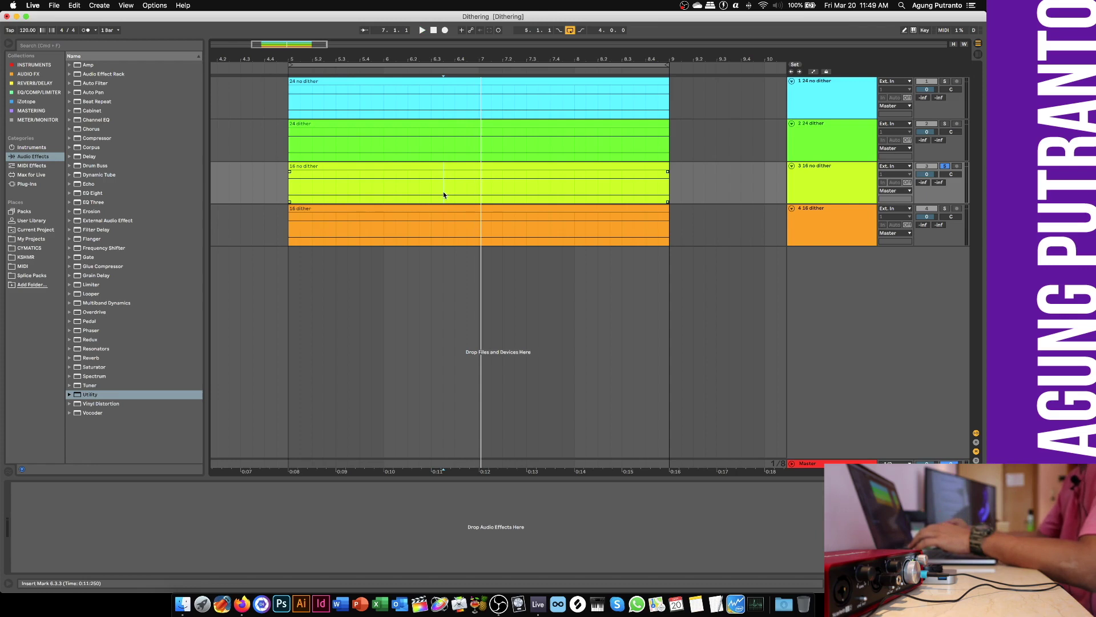
{"action": "key", "text": "space"}
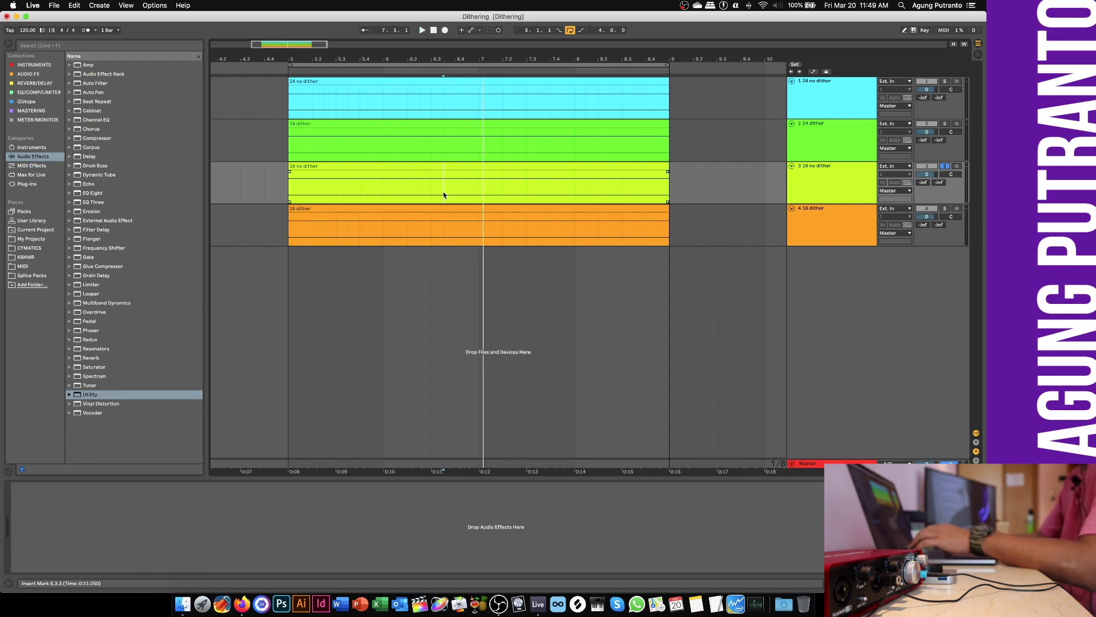
{"action": "key", "text": "space"}
{"action": "left_click", "coordinate": [291, 198]}
{"action": "key", "text": "space"}
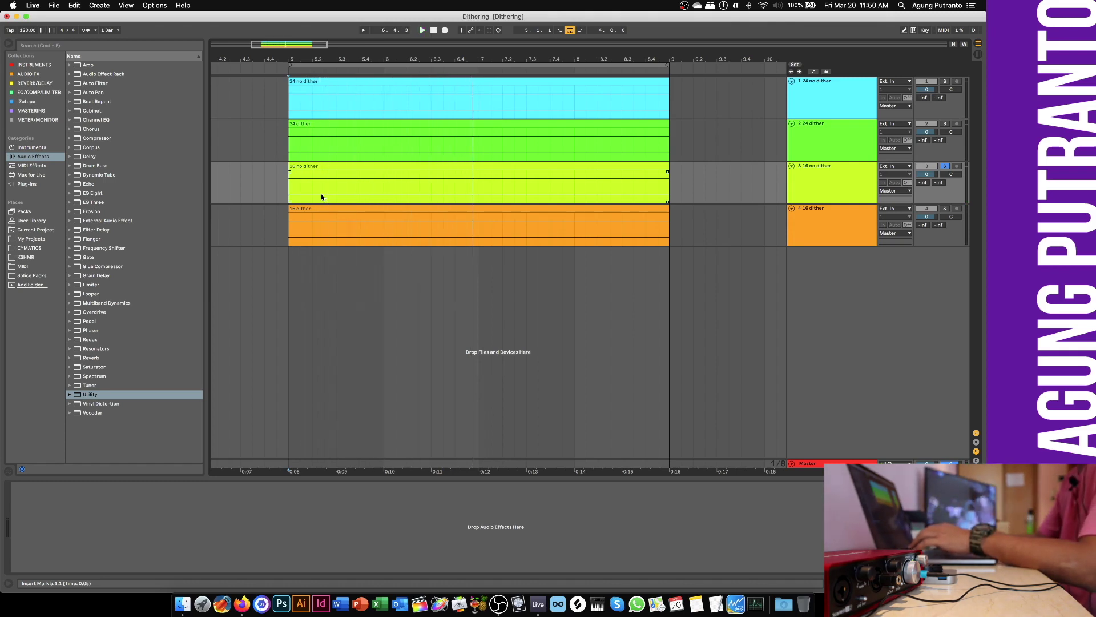
- Solo the 16 dither track and play its clip from bar 5 twice
{"action": "left_click", "coordinate": [320, 212]}
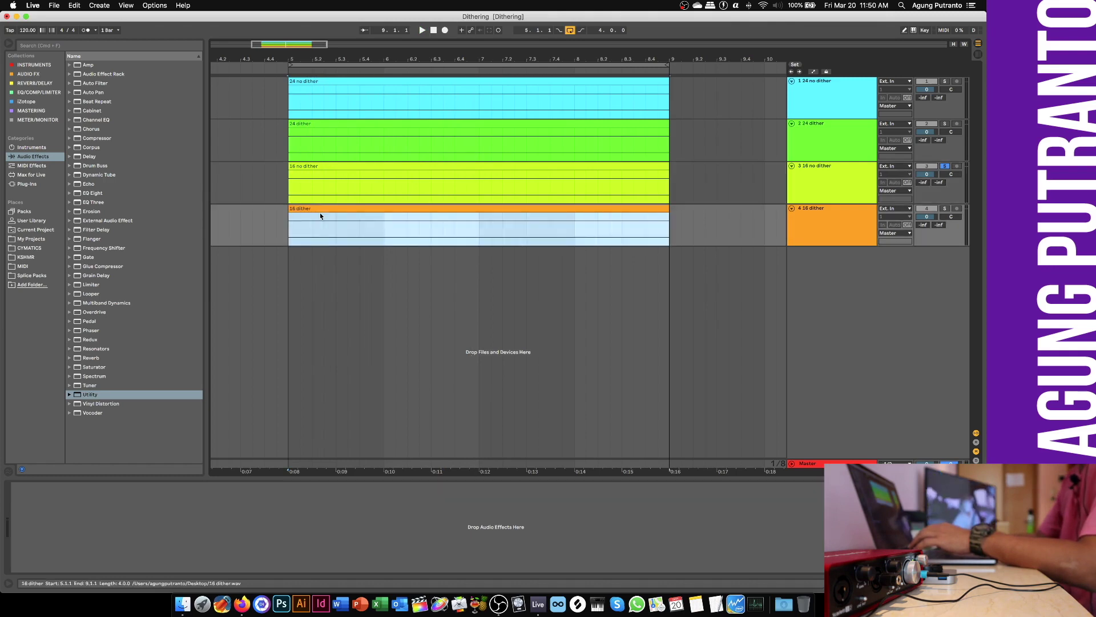
{"action": "left_click", "coordinate": [298, 236]}
{"action": "left_click", "coordinate": [945, 208]}
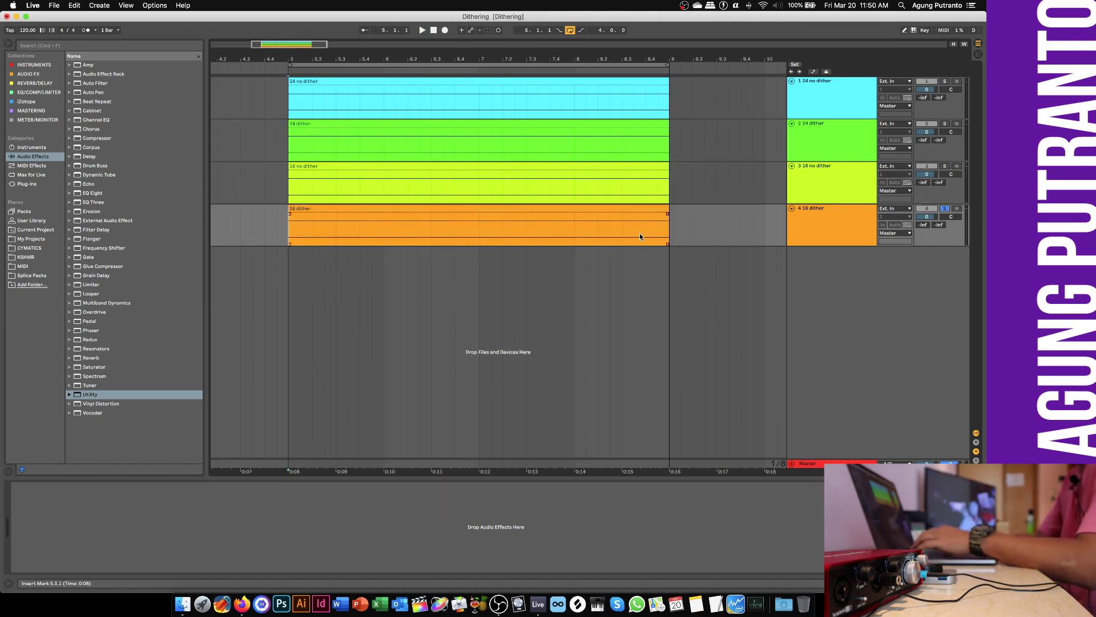
{"action": "key", "text": "space"}
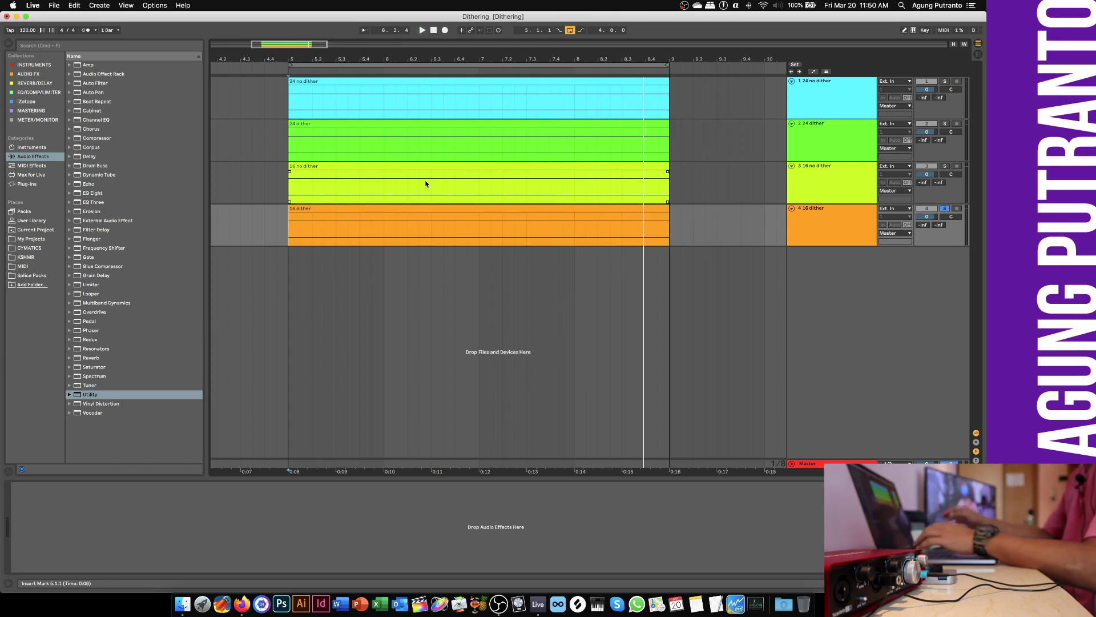
{"action": "left_click", "coordinate": [289, 228]}
{"action": "key", "text": "space"}
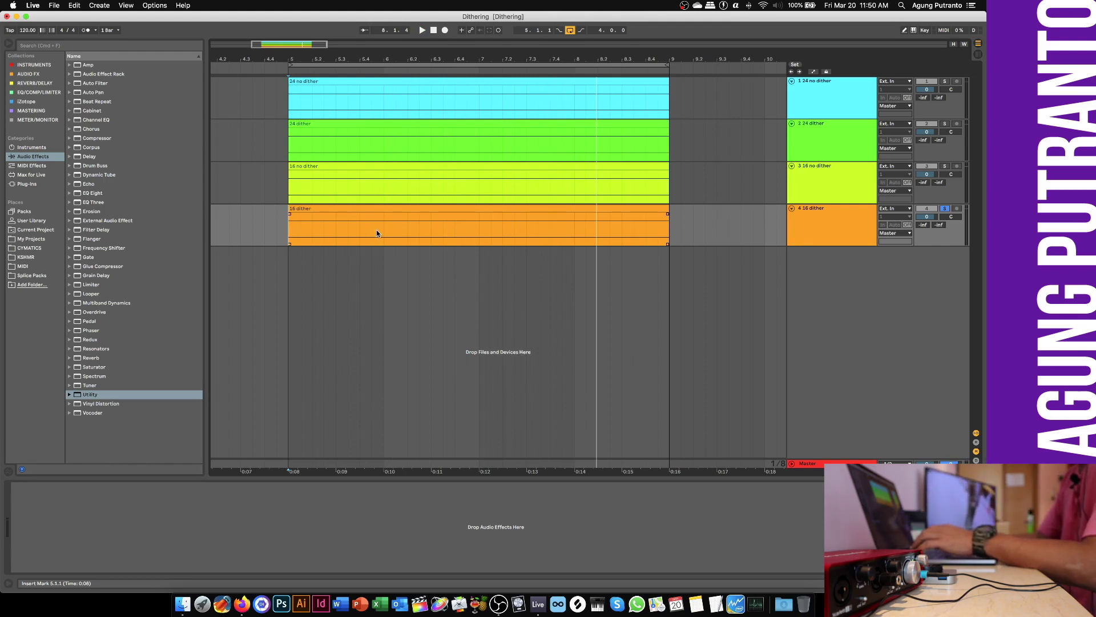
- Highlight the tail of the 16 dither clip, from 6.4.1 into bar 8, to point out the noise region
{"action": "left_click_drag", "start_coordinate": [374, 230], "coordinate": [537, 234]}
{"action": "left_click", "coordinate": [445, 235]}
{"action": "left_click_drag", "start_coordinate": [445, 235], "coordinate": [546, 235]}
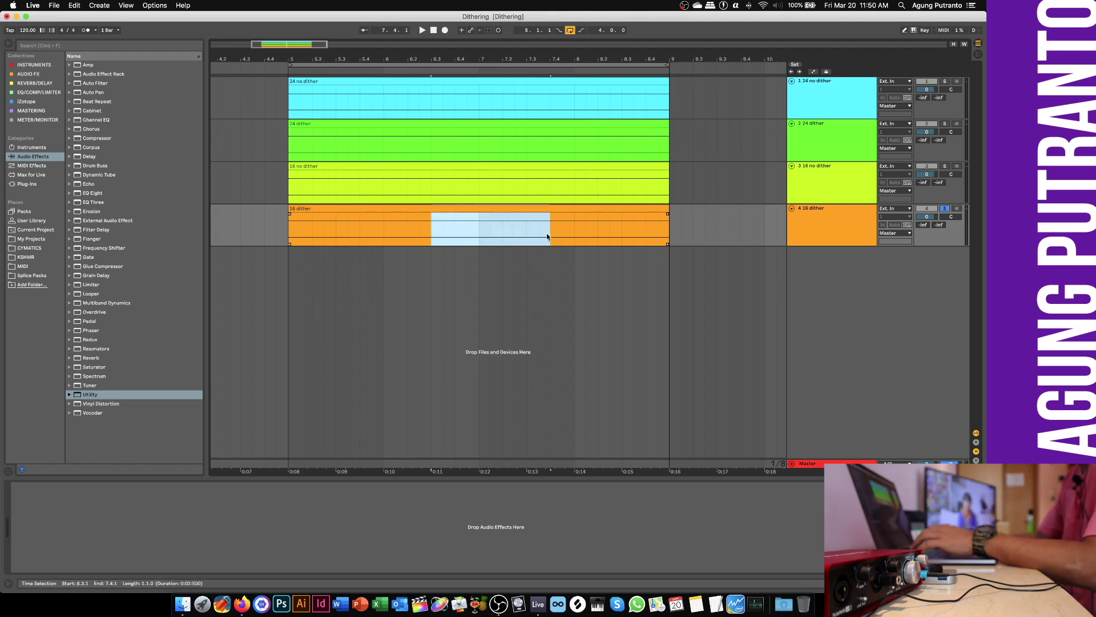
{"action": "left_click", "coordinate": [453, 236]}
{"action": "left_click_drag", "start_coordinate": [454, 236], "coordinate": [595, 235]}
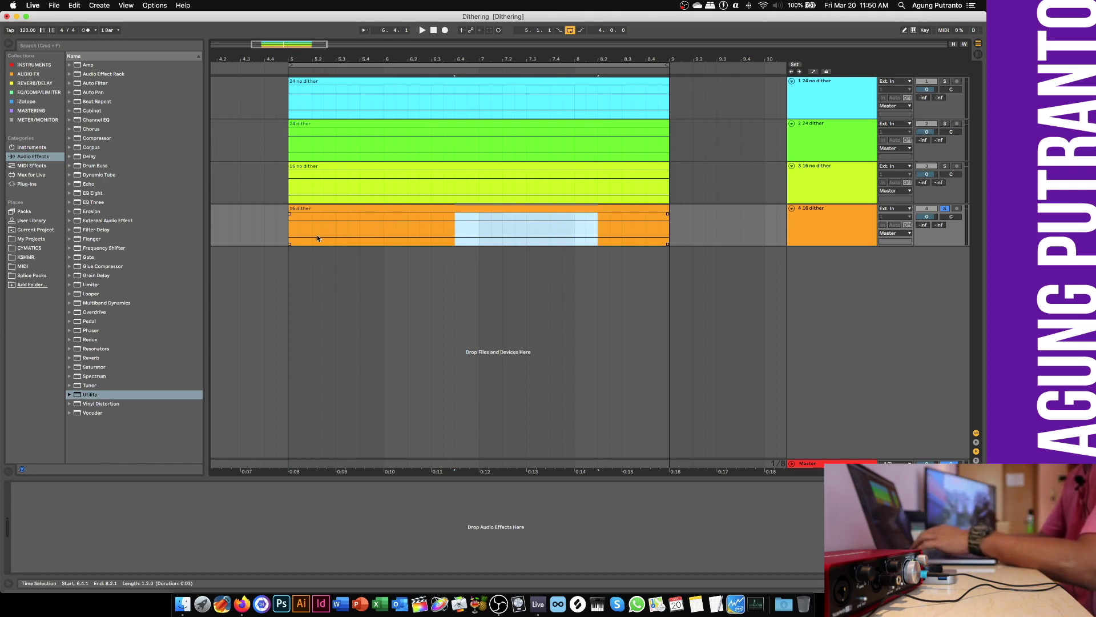
- Audition the soloed 16 no dither clip from 5.3.3, then solo the 16 dither track and play its clip from bar 5
{"action": "left_click", "coordinate": [342, 188]}
{"action": "key", "text": "space"}
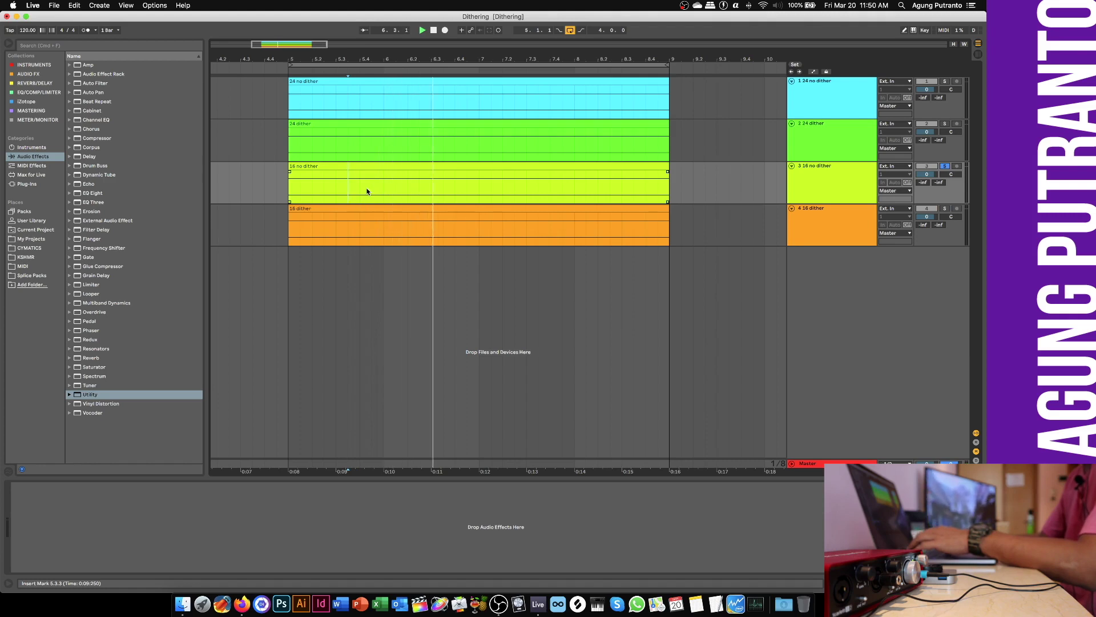
{"action": "left_click", "coordinate": [290, 239]}
{"action": "key", "text": "s"}
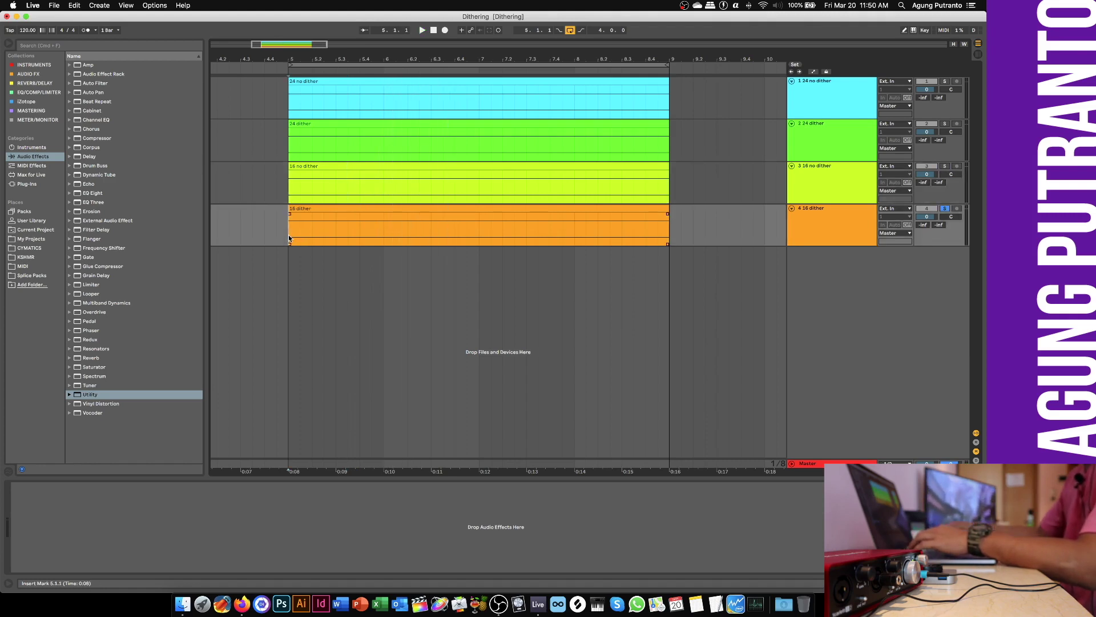
{"action": "key", "text": "space"}
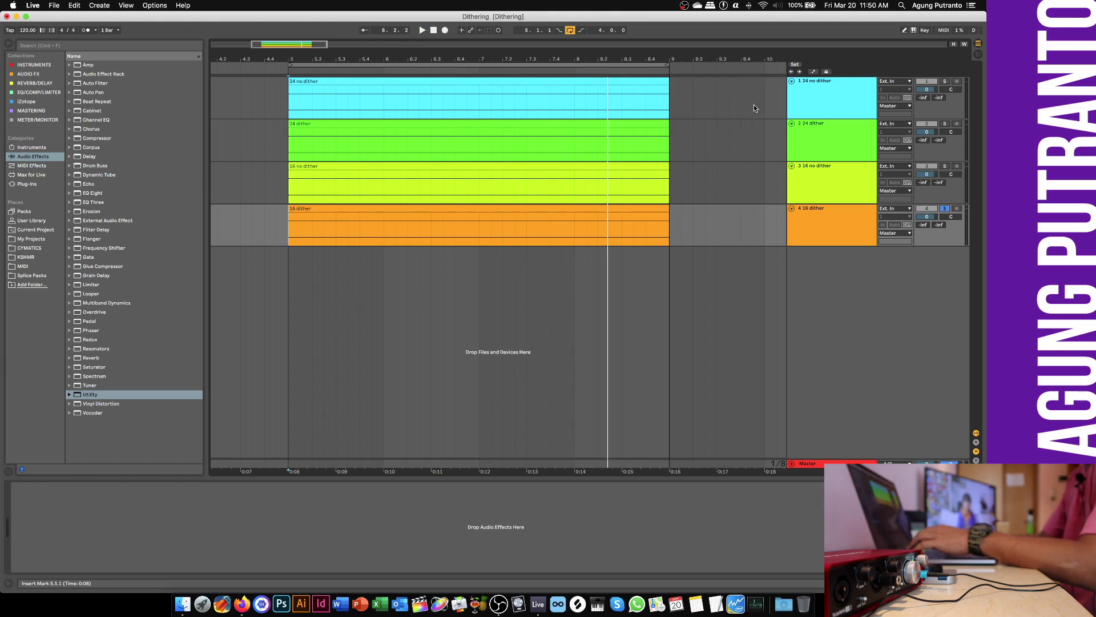
- Select the 24 no dither, 16 no dither and 16 dither tracks in turn to point them out, ending on 16 no dither
{"action": "left_click", "coordinate": [818, 104]}
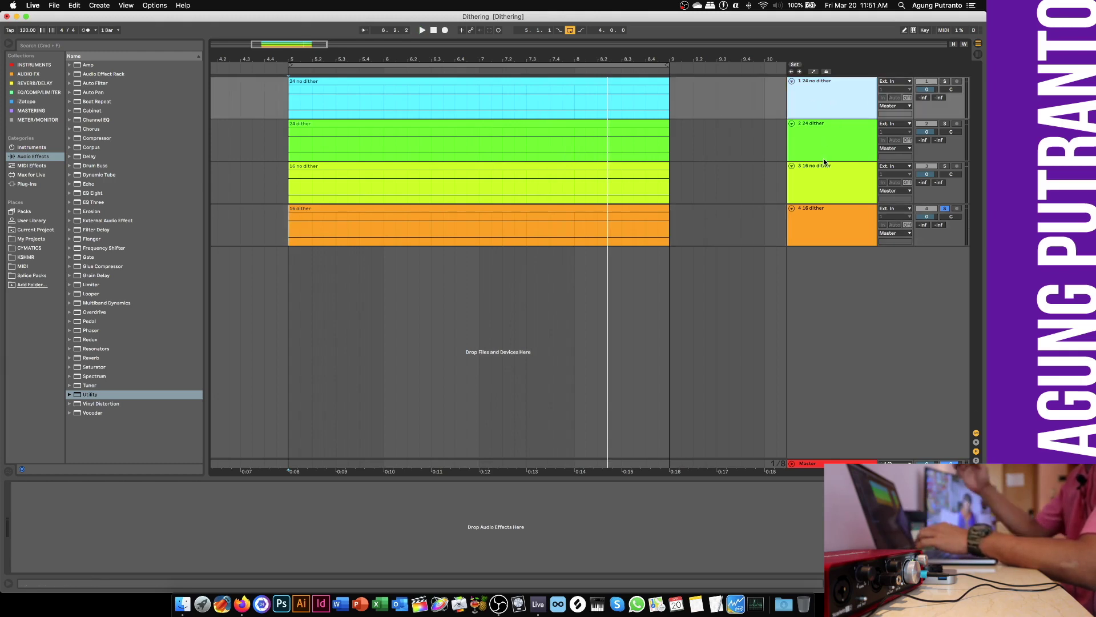
{"action": "left_click", "coordinate": [824, 177]}
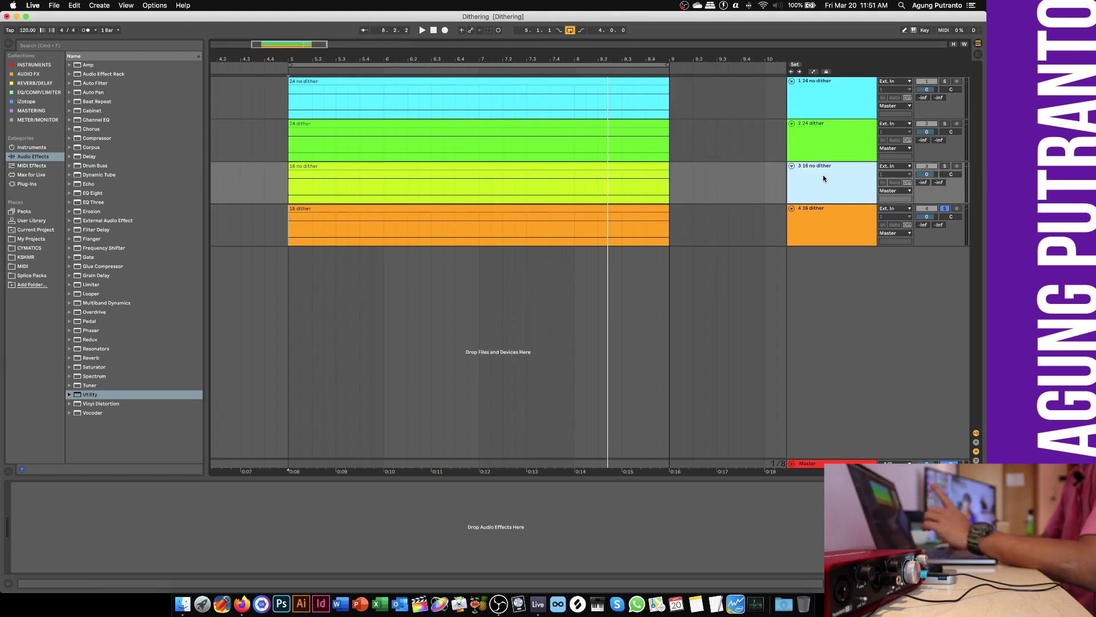
{"action": "left_click", "coordinate": [824, 217]}
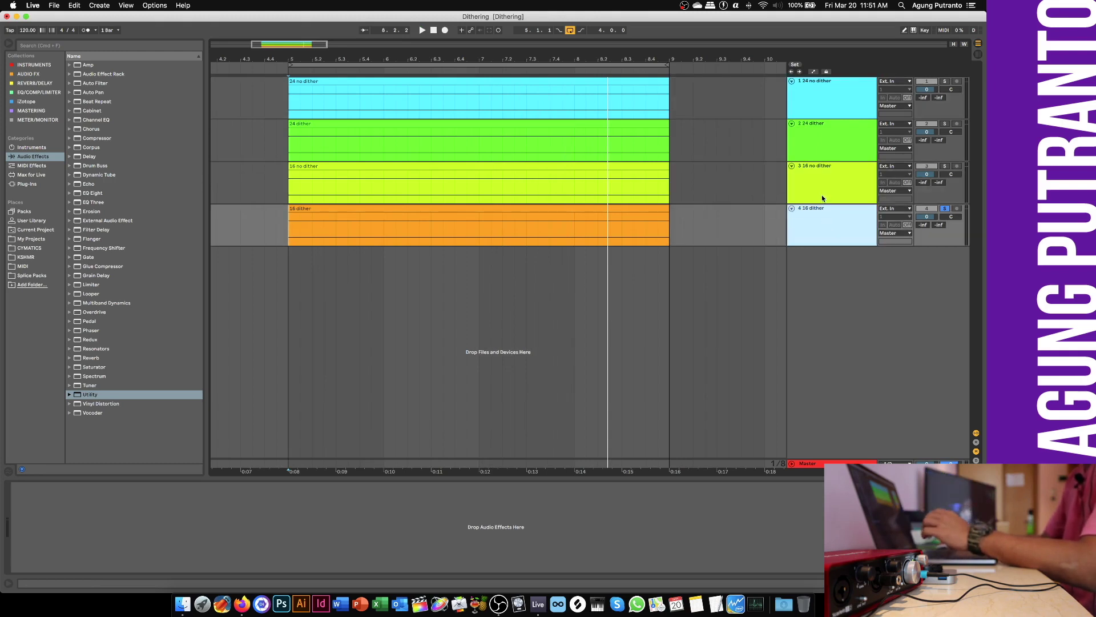
{"action": "left_click", "coordinate": [822, 196]}
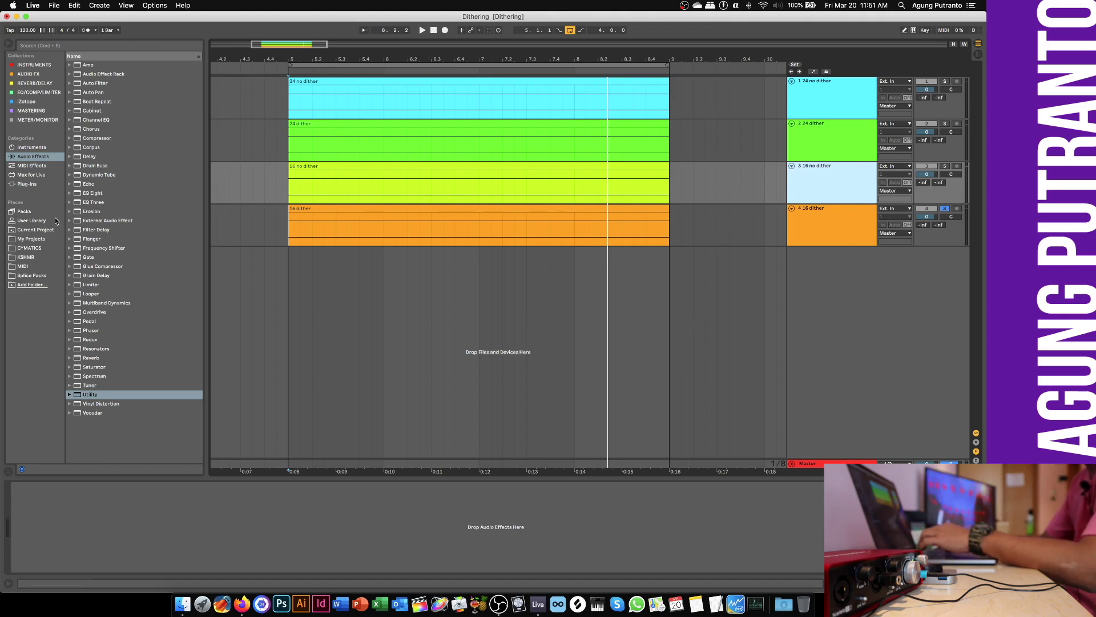
- Insert Ozone 9 from the iZotope collection, close its window, and move the device after the two Utility devices on the Master track
{"action": "left_click", "coordinate": [32, 101]}
{"action": "left_click_drag", "start_coordinate": [96, 114], "coordinate": [108, 516]}
{"action": "left_click_drag", "start_coordinate": [308, 35], "coordinate": [438, 61]}
{"action": "left_click", "coordinate": [158, 65]}
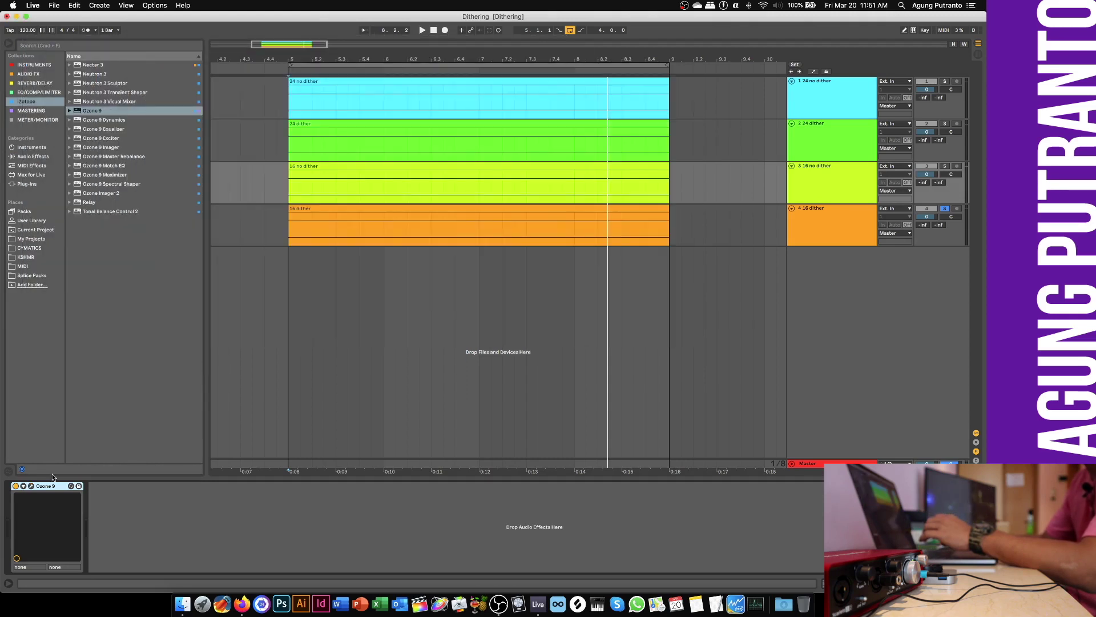
{"action": "left_click", "coordinate": [238, 459]}
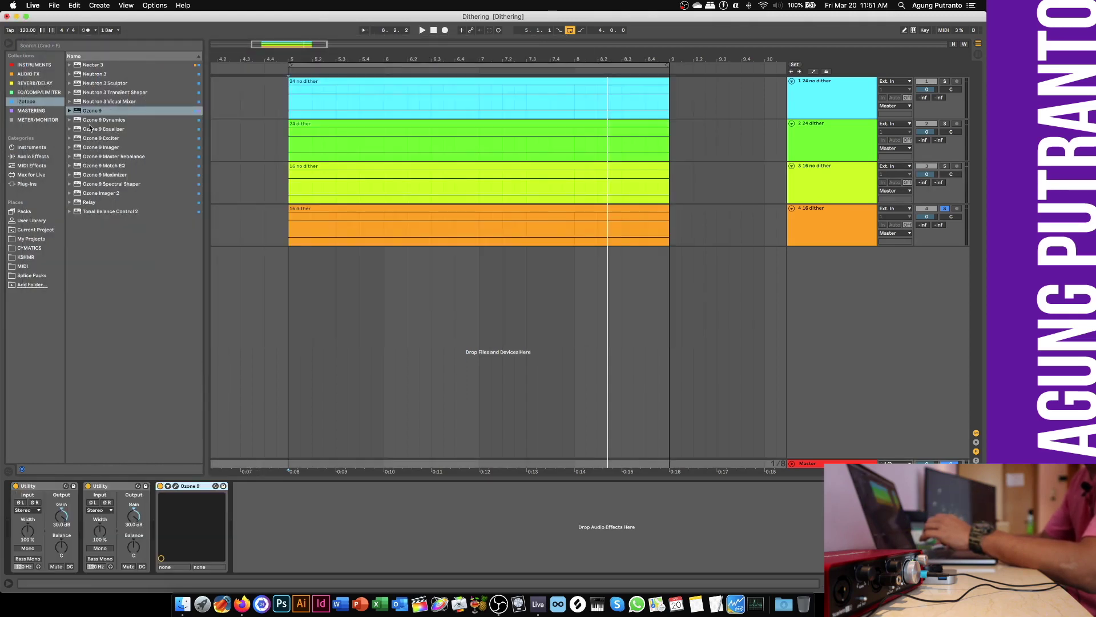
- Find FabFilter Pro-Q 3 among the EQ/COMP/LIMITER plug-ins and add it after Ozone 9 on the Master track
{"action": "left_click", "coordinate": [44, 120]}
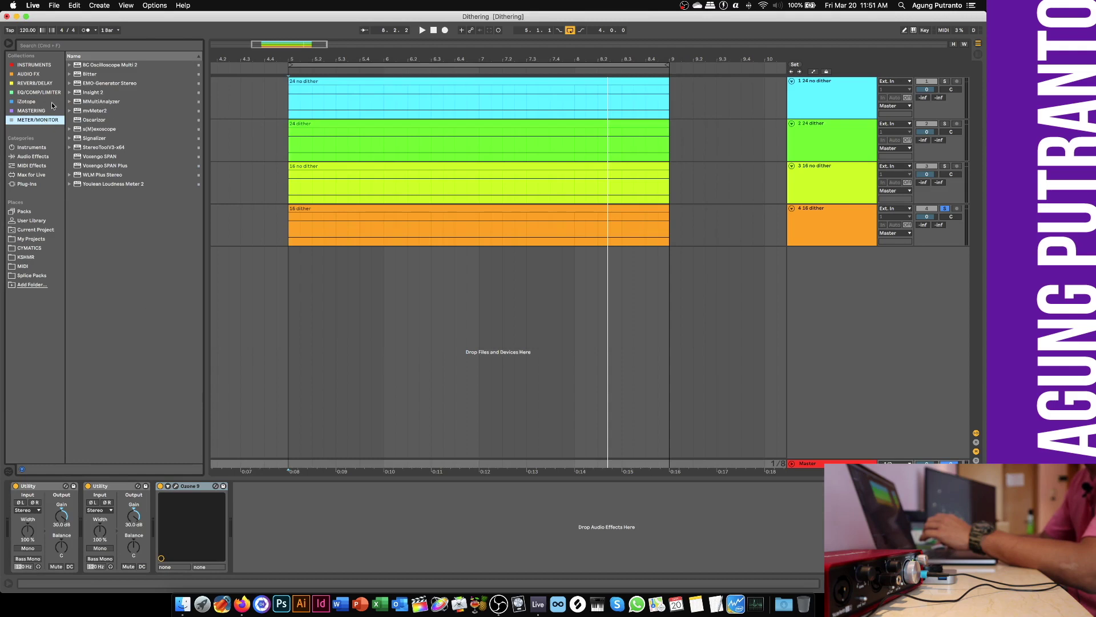
{"action": "left_click", "coordinate": [34, 83]}
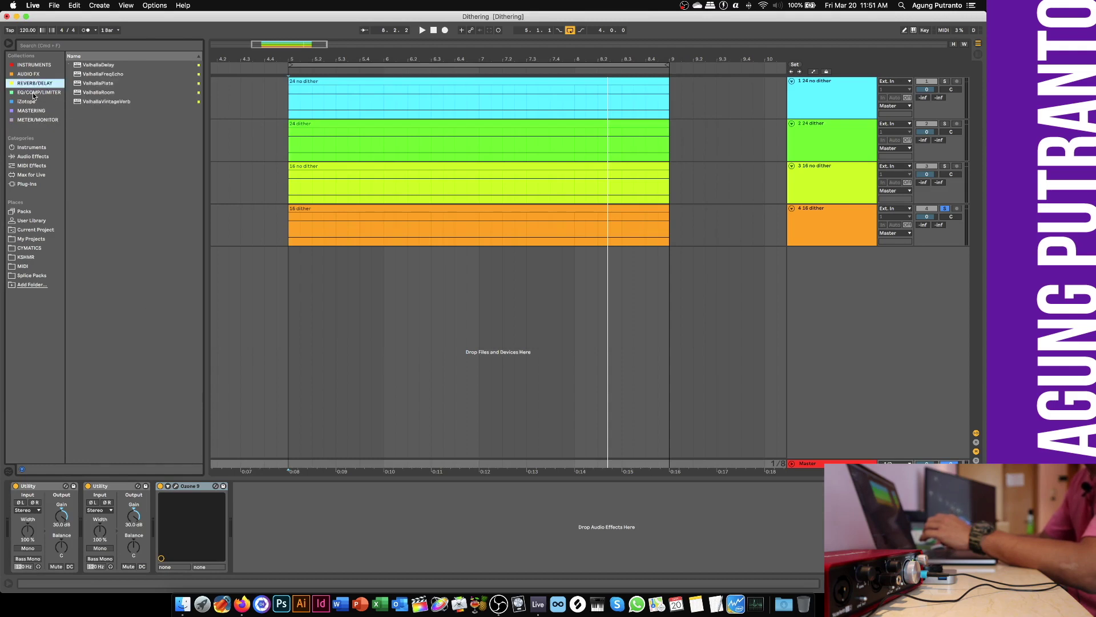
{"action": "left_click", "coordinate": [34, 93]}
{"action": "left_click_drag", "start_coordinate": [103, 101], "coordinate": [274, 528]}
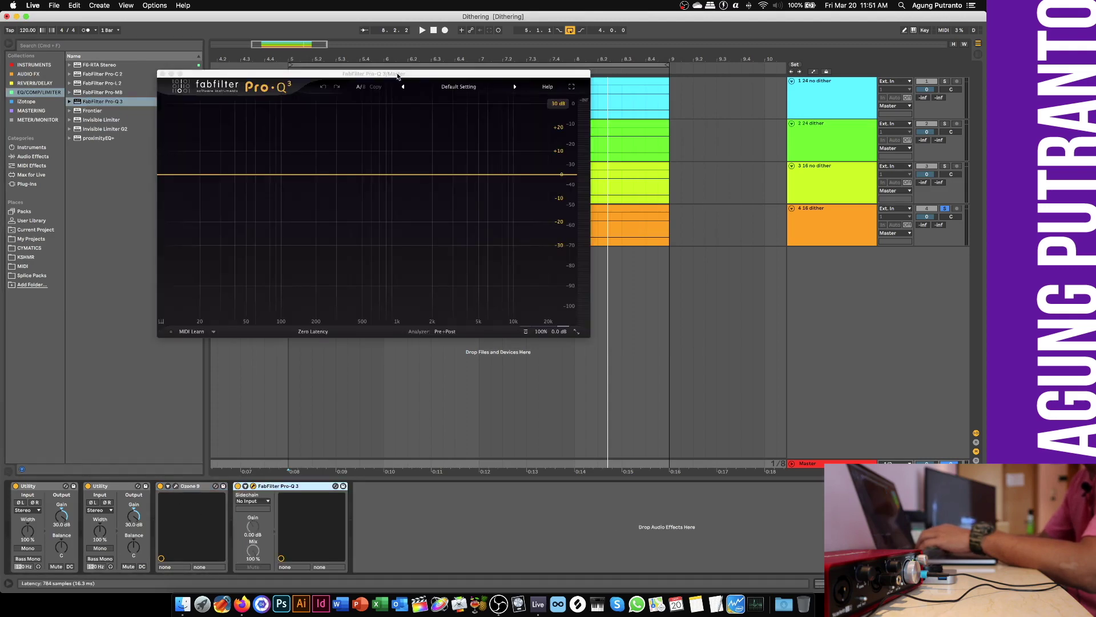
- Open the Ozone 9 window and arrange it beside the Pro-Q 3 window so its full controls and the analyzer are both visible
{"action": "left_click", "coordinate": [176, 486]}
{"action": "left_click_drag", "start_coordinate": [387, 69], "coordinate": [282, 141]}
{"action": "left_click_drag", "start_coordinate": [313, 75], "coordinate": [662, 76]}
{"action": "left_click_drag", "start_coordinate": [464, 144], "coordinate": [458, 250]}
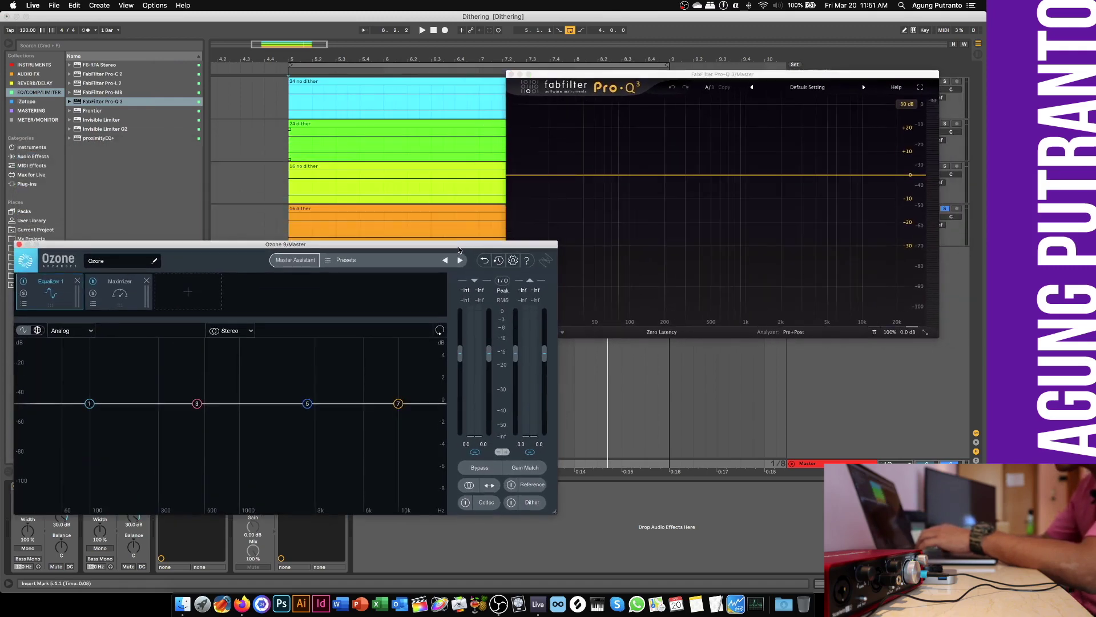
- Show Ozone 9's dither settings and switch the 16-bit dither on and off to compare its noise in the Pro-Q 3 analyzer
{"action": "left_click", "coordinate": [530, 506]}
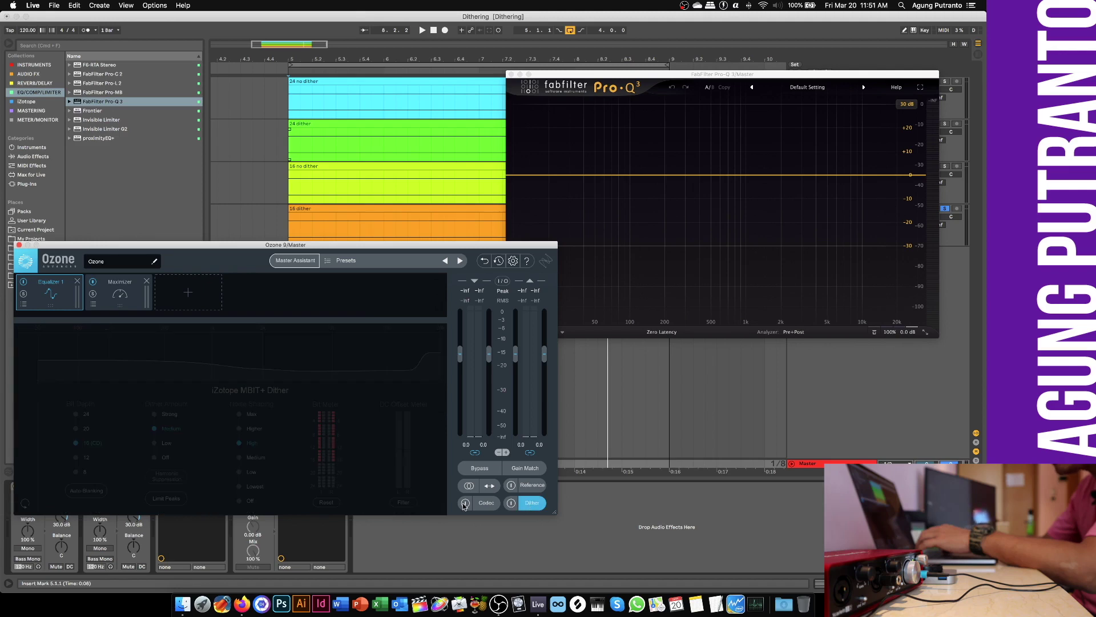
{"action": "left_click", "coordinate": [511, 505]}
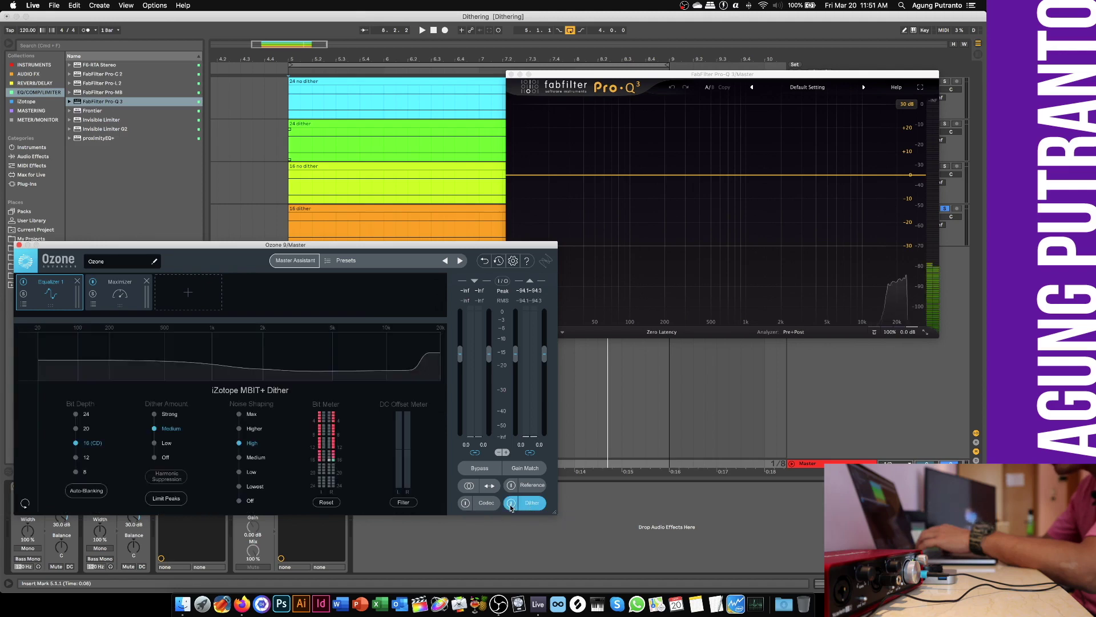
{"action": "left_click", "coordinate": [511, 506]}
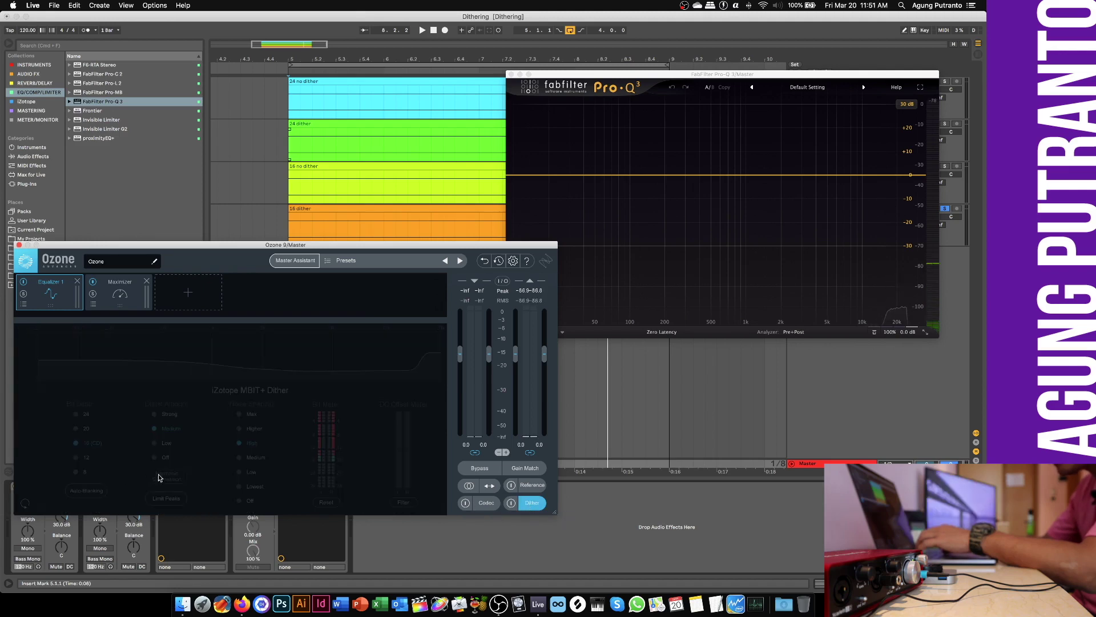
- Re-enable Ozone 9's dither and lower its bit depth to 12, then to 8, to exaggerate the dither noise
{"action": "left_click", "coordinate": [516, 505]}
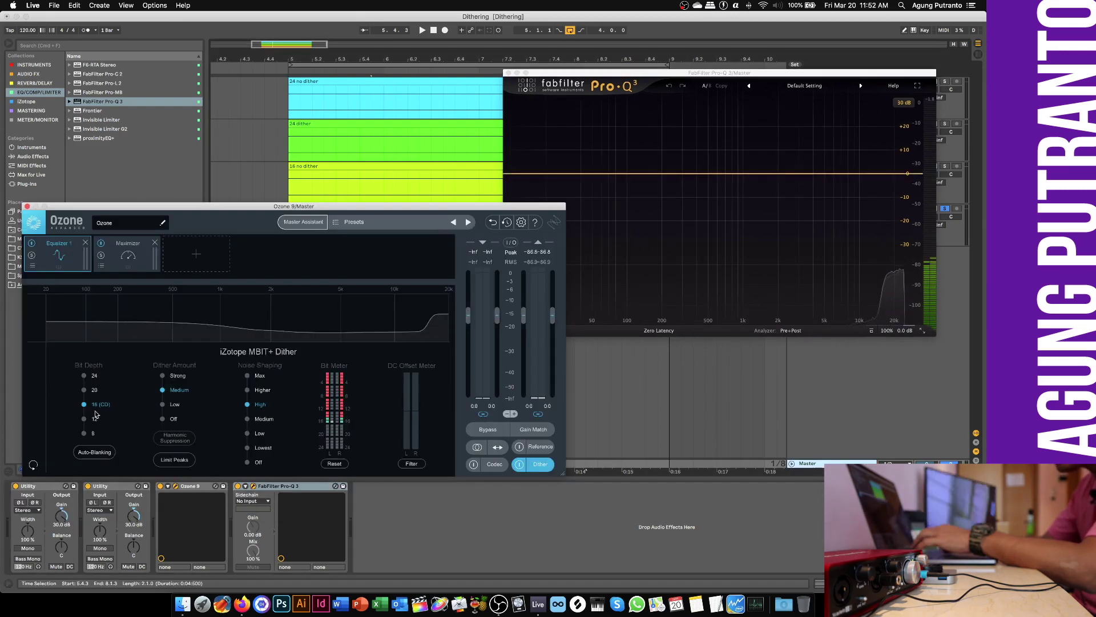
{"action": "left_click", "coordinate": [85, 419]}
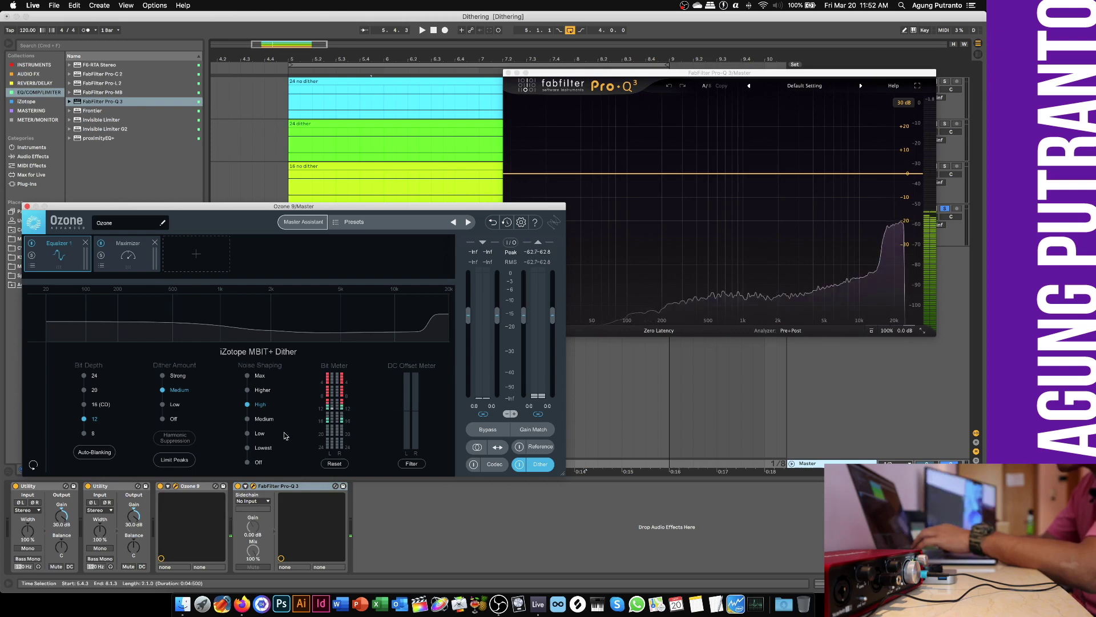
{"action": "left_click", "coordinate": [84, 433]}
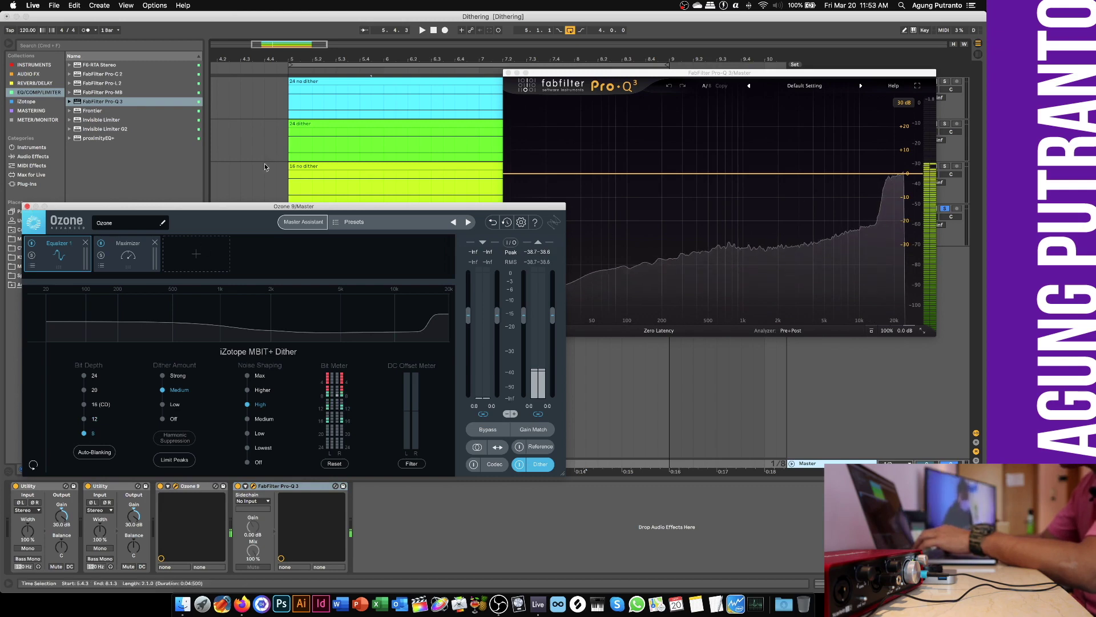
- Close both plug-in windows and deactivate Ozone 9 and FabFilter Pro-Q 3 on the Master track
{"action": "left_click", "coordinate": [27, 207]}
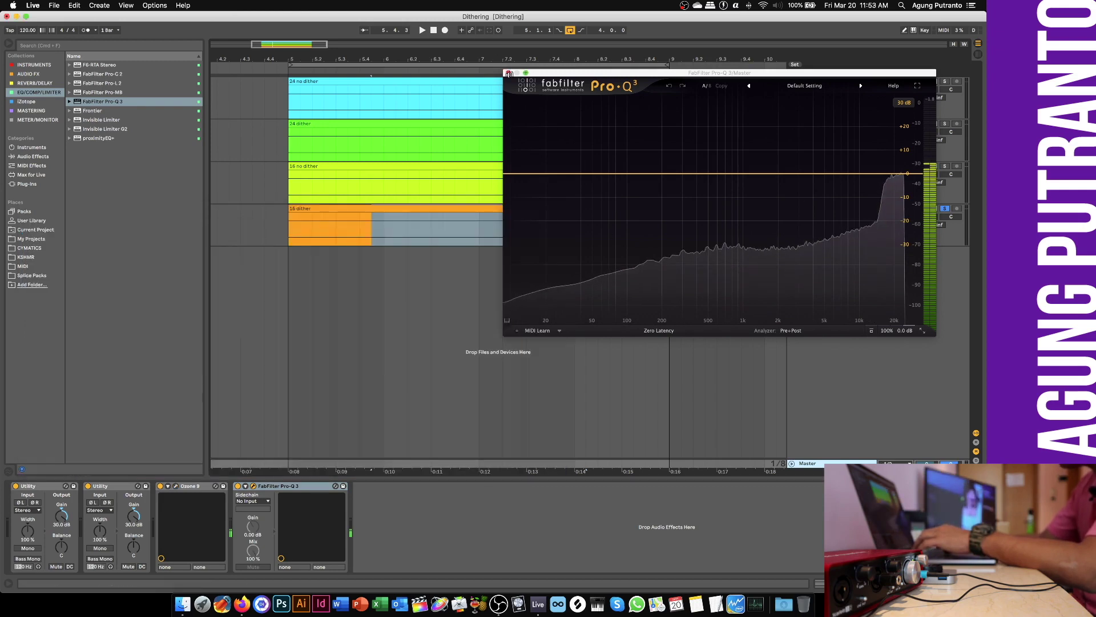
{"action": "left_click", "coordinate": [253, 486]}
{"action": "left_click", "coordinate": [160, 486]}
{"action": "left_click", "coordinate": [238, 486]}
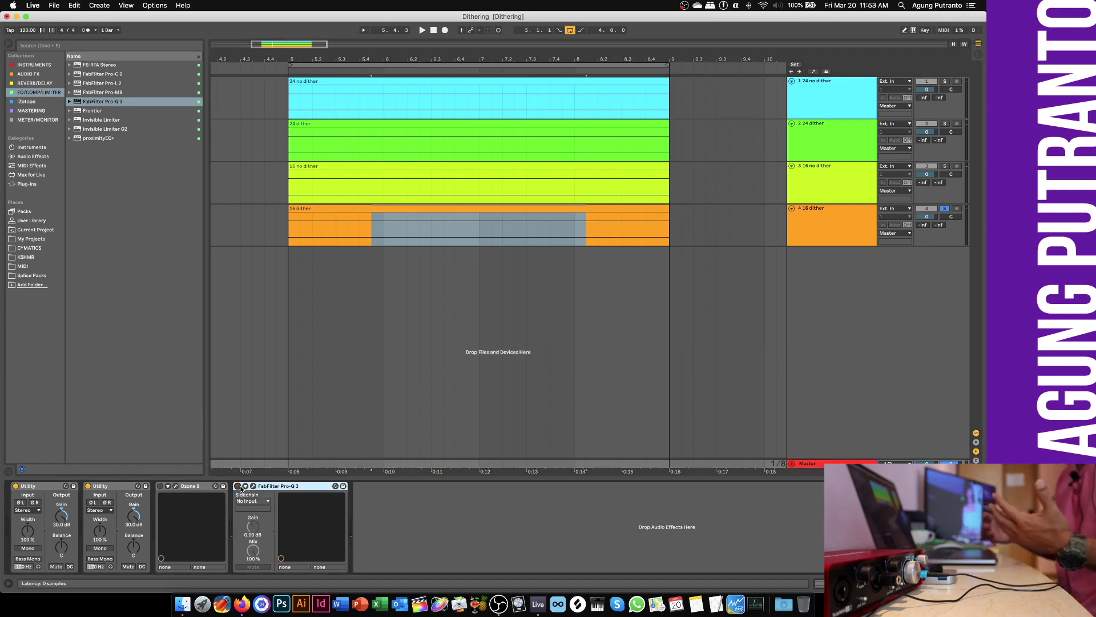